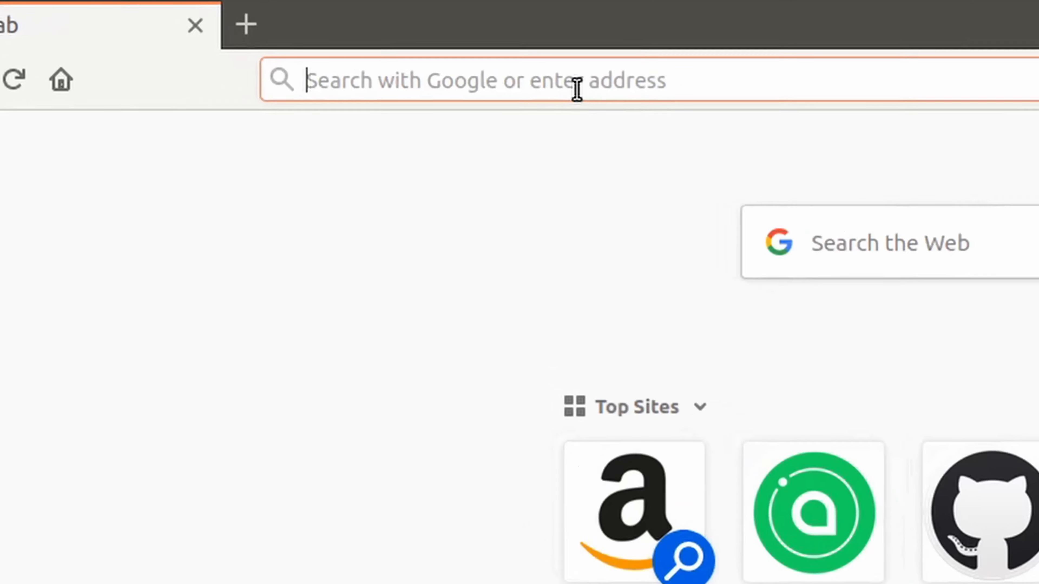
Step: Open the sia.tech website and go to its download page
type("sia.te")
key("Return")
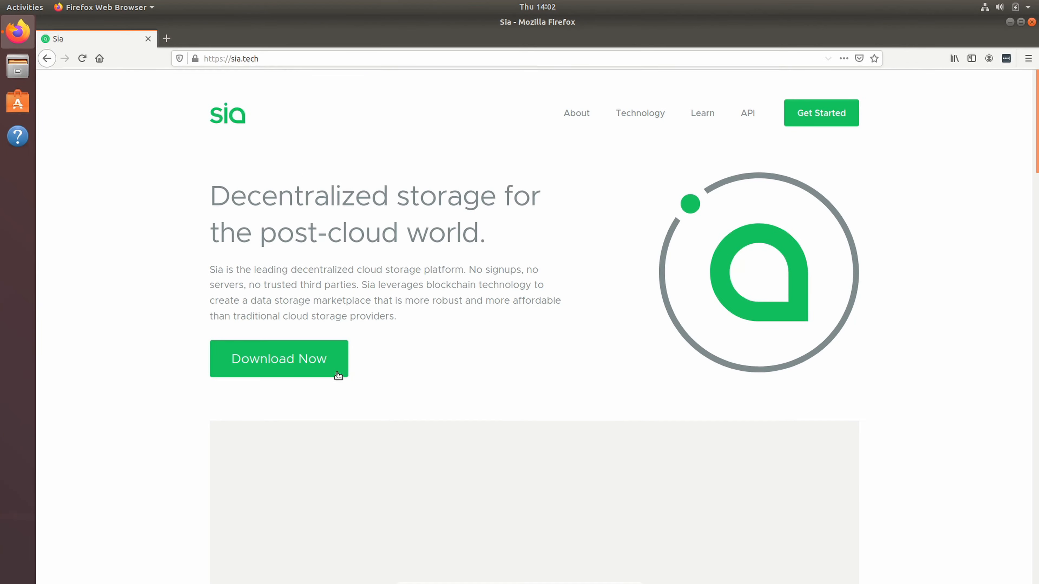
left_click(338, 375)
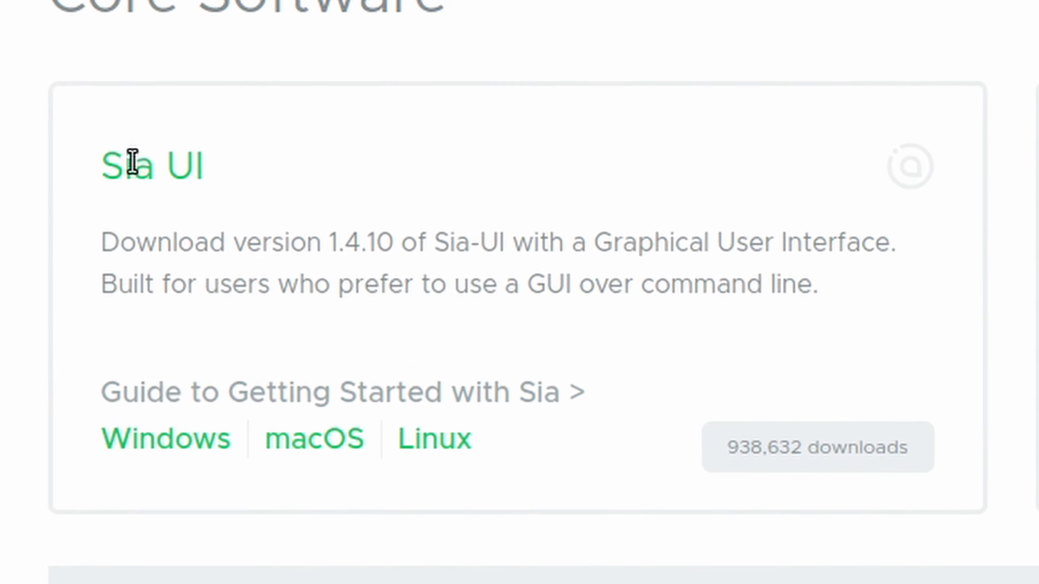
Step: Download the Linux build of Sia UI, Sia-UI-v1.4.10.AppImage
left_click_drag(227, 250, 300, 251)
left_click(314, 165)
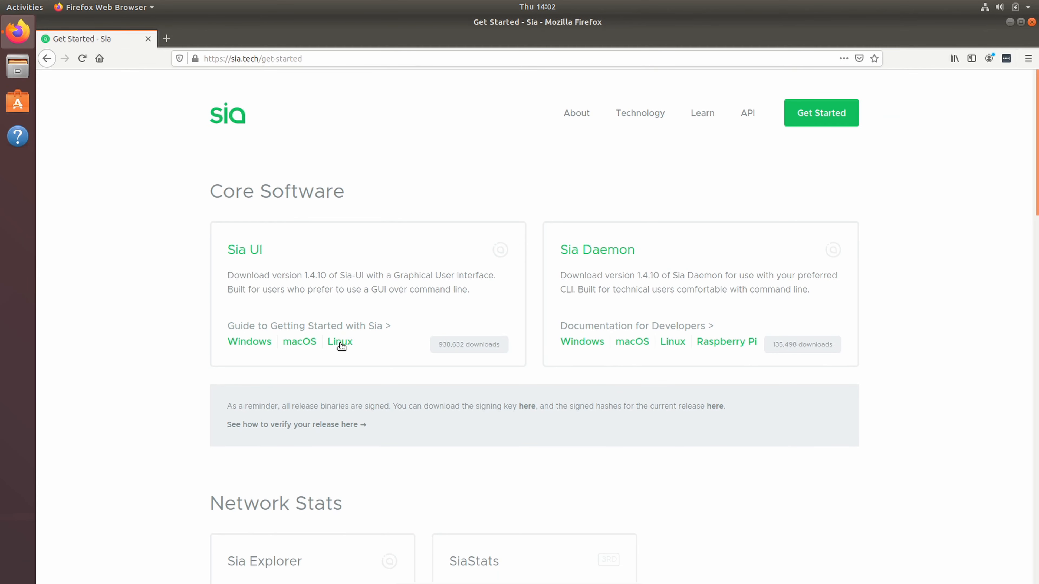
left_click(342, 344)
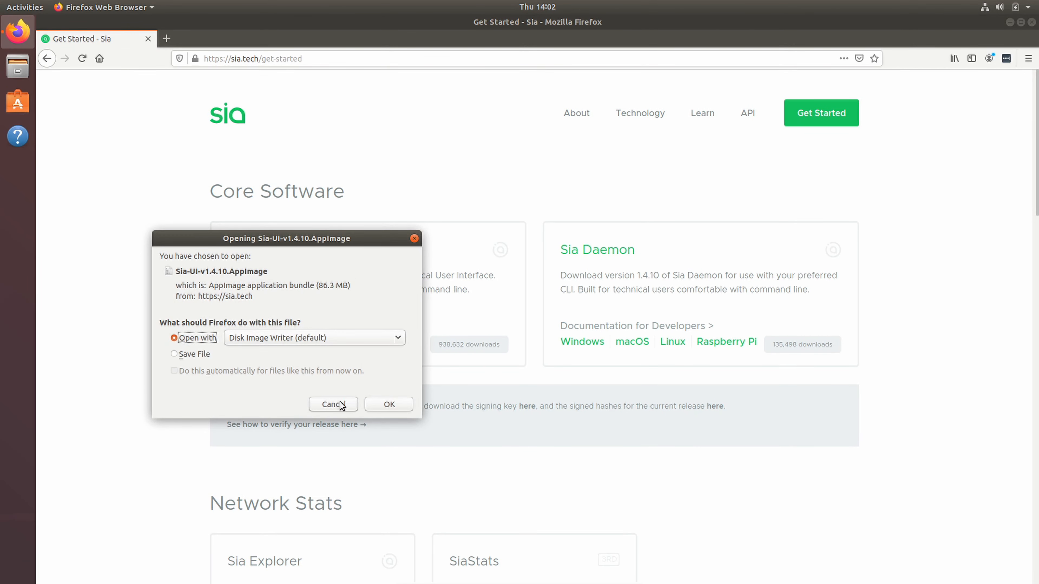
left_click(399, 406)
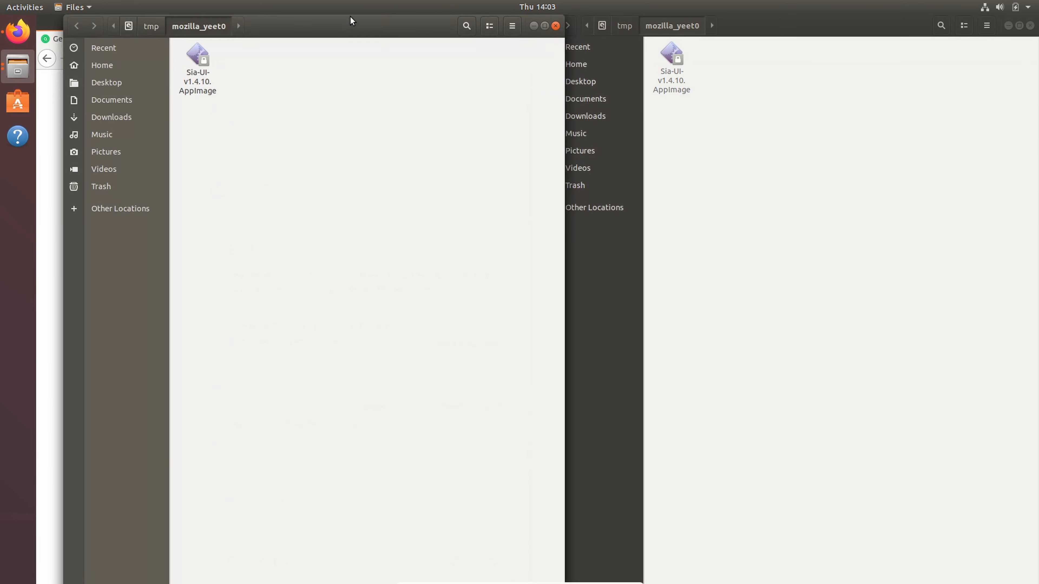
Step: Create a new folder named sia in the Home folder
right_click(250, 161)
left_click(295, 171)
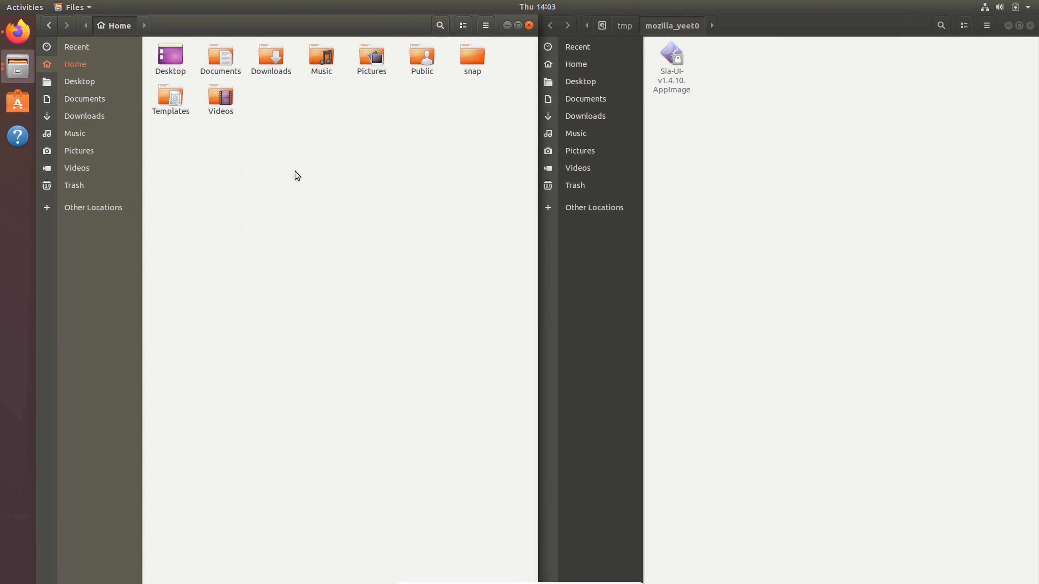
type("sia")
key("Return")
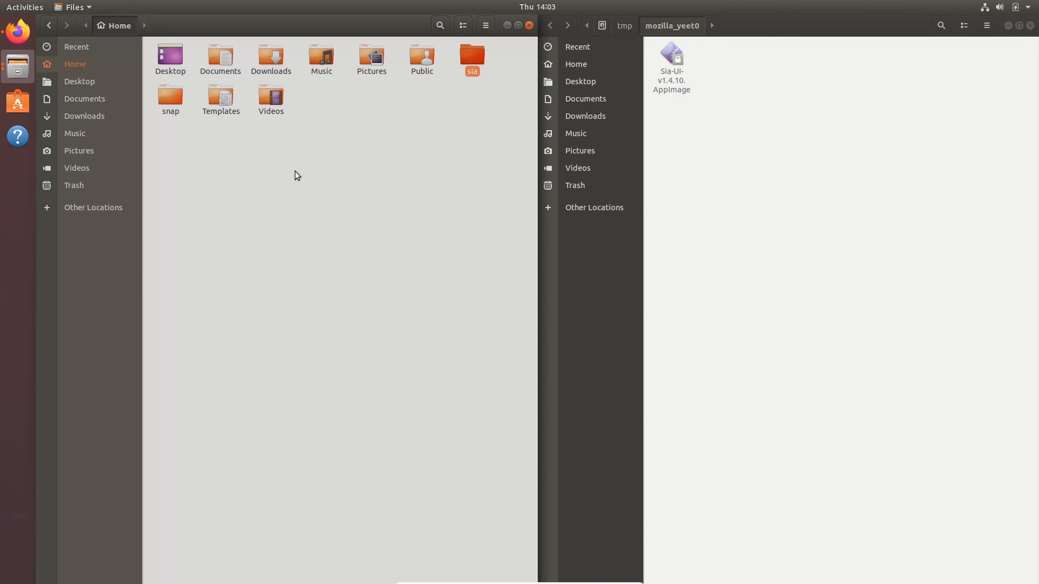
Step: Open the sia folder and move the downloaded Sia-UI-v1.4.10.AppImage into it
double_click(475, 55)
left_click_drag(676, 61, 403, 172)
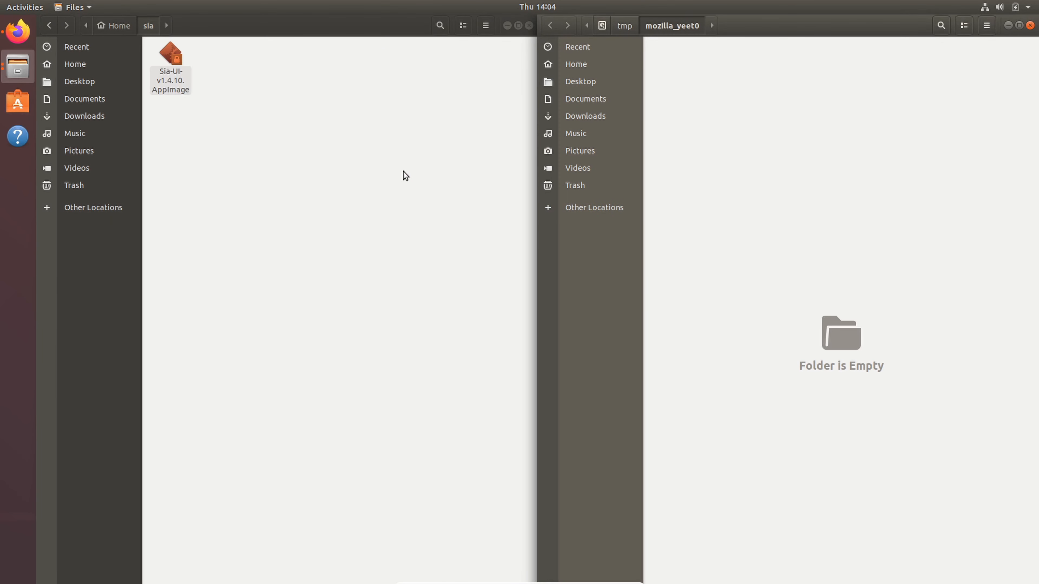
Step: Try to open the AppImage and decline searching for an application to open it
key("Return")
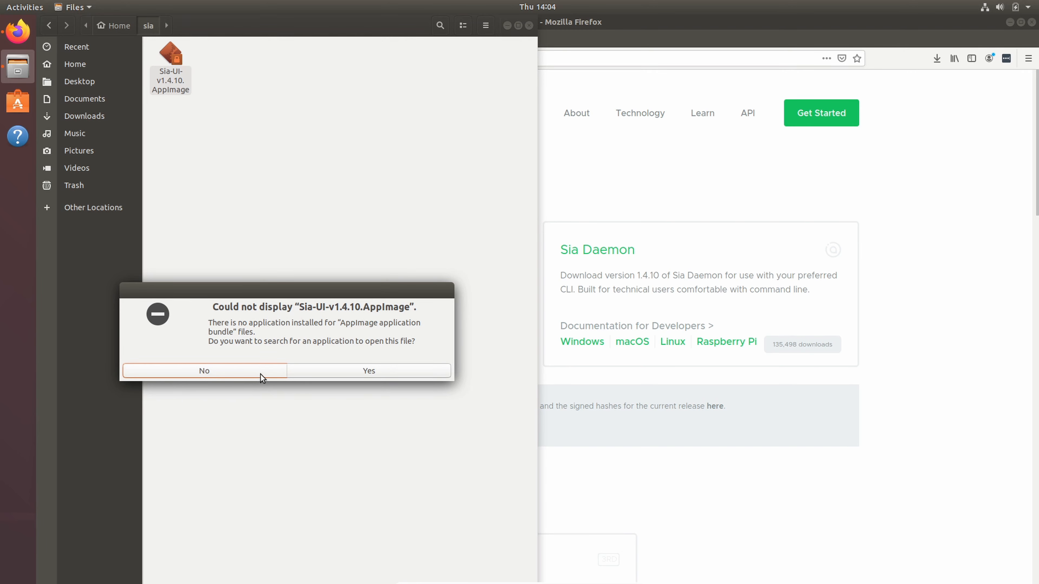
left_click(235, 371)
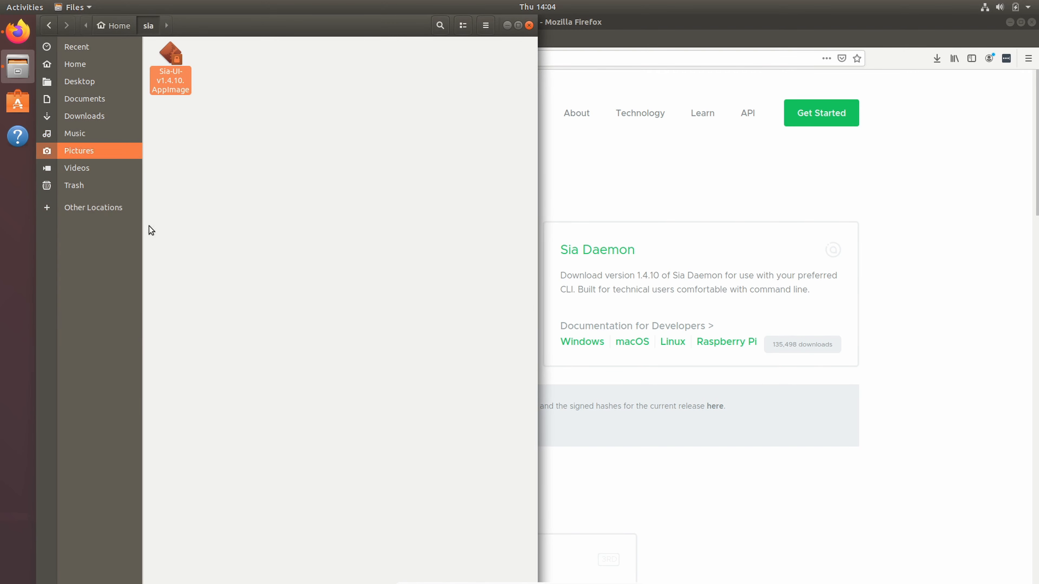
left_click(281, 293)
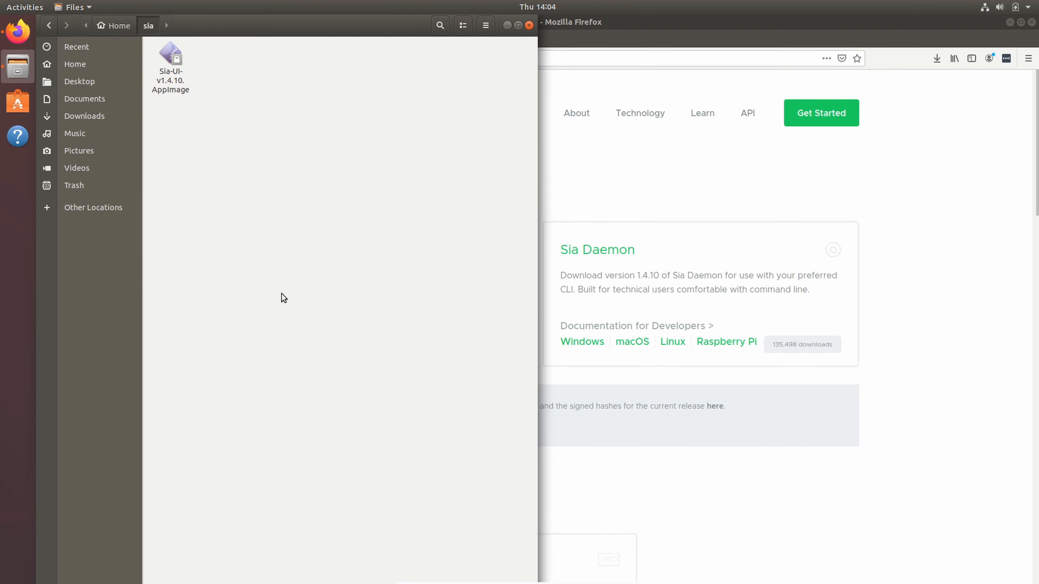
Step: Open a terminal, change into the sia folder and list its contents
key("ctrl+alt+t")
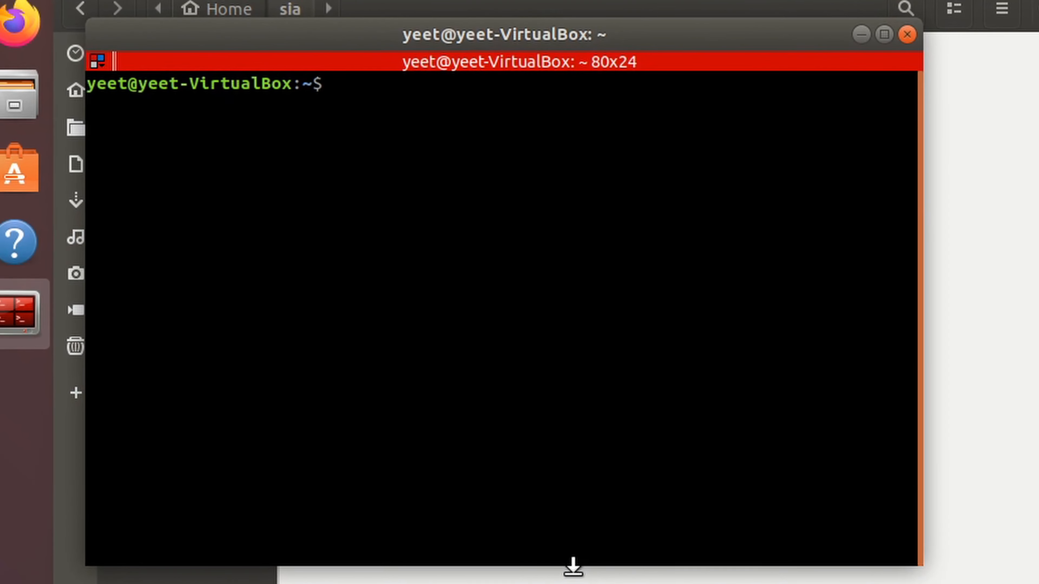
type("cd sia")
key("Return")
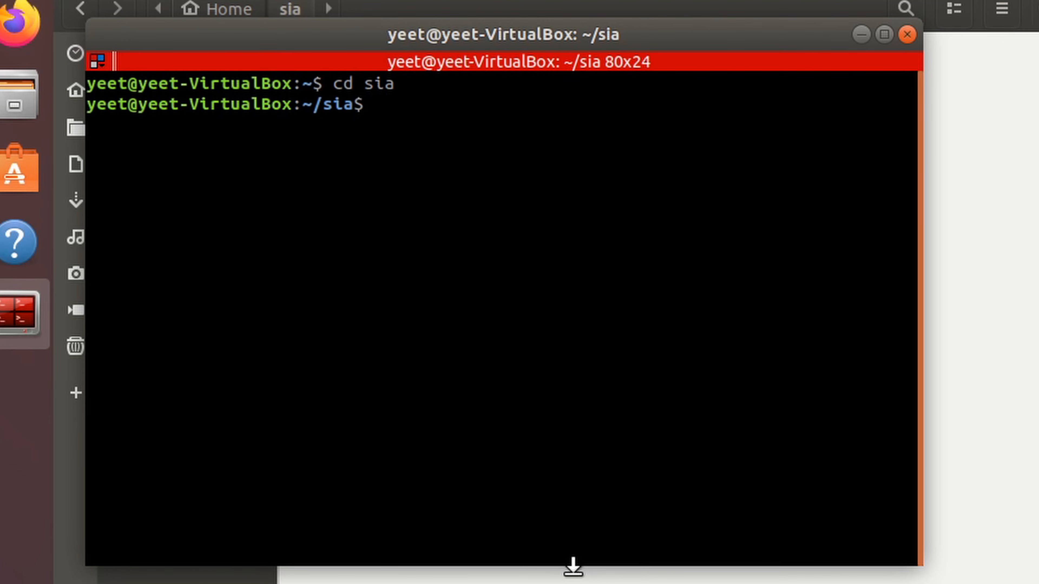
type("ls")
key("Return")
Step: Make Sia-UI-v1.4.10.AppImage executable with chmod +x and list the folder again
type("c")
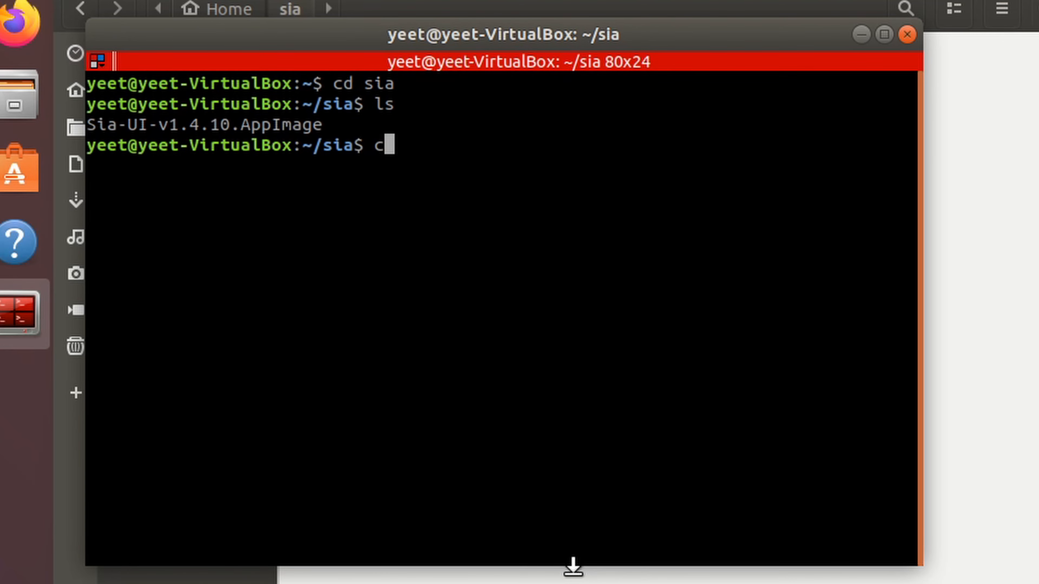
type("hmod ")
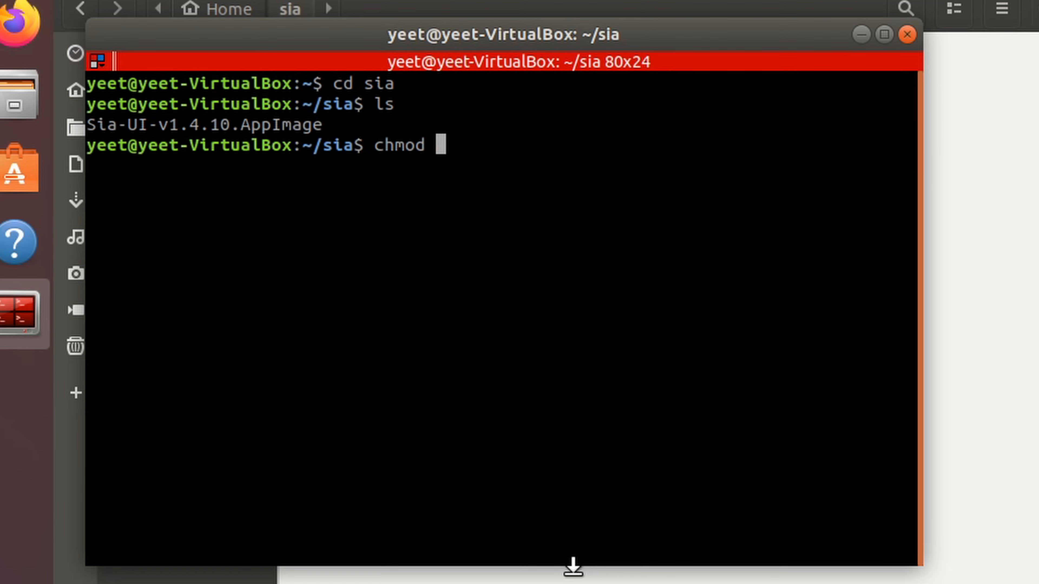
type("+x S")
key("Tab")
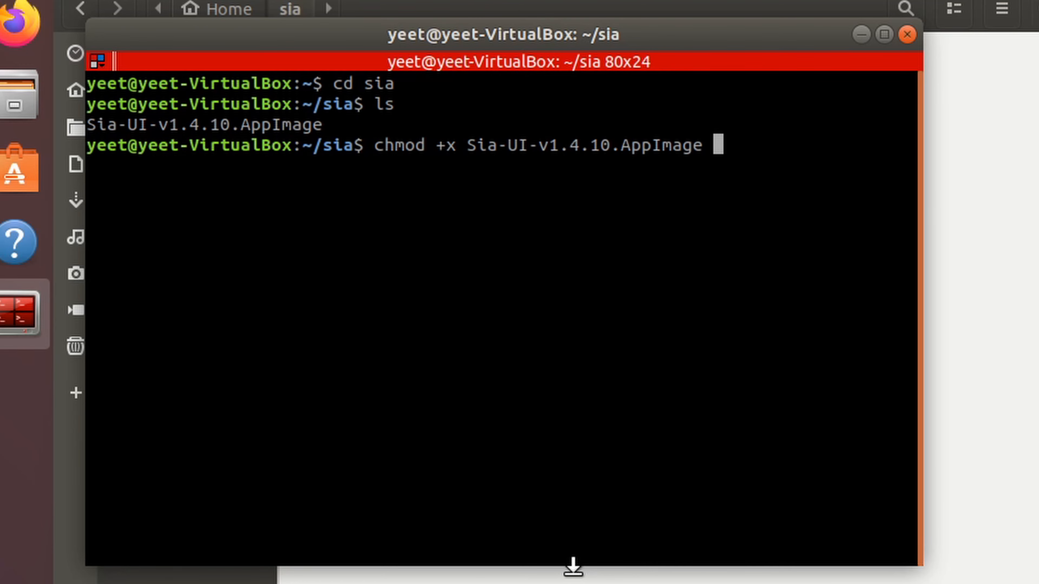
key("Return")
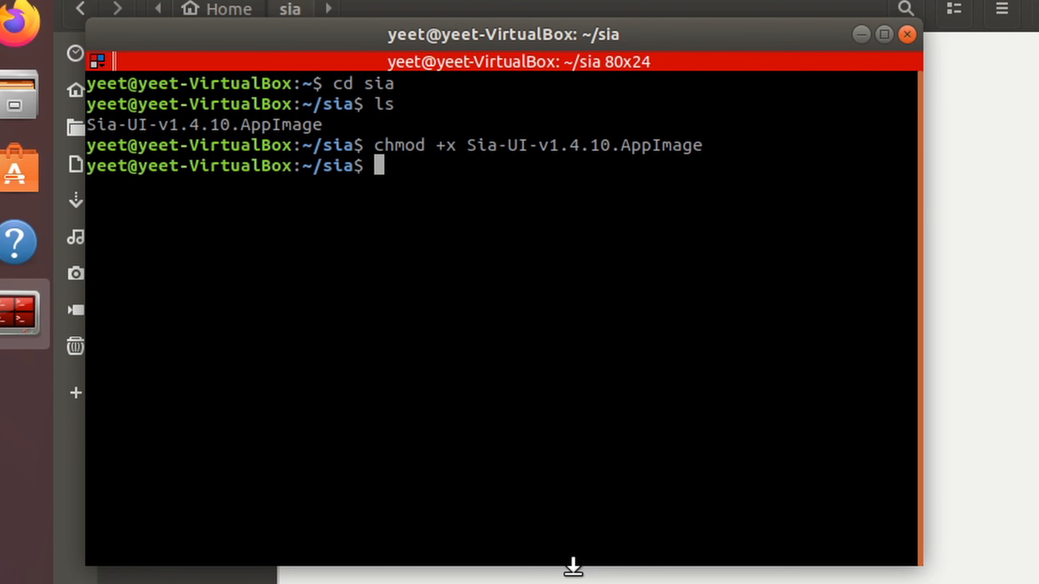
type("ls")
key("Return")
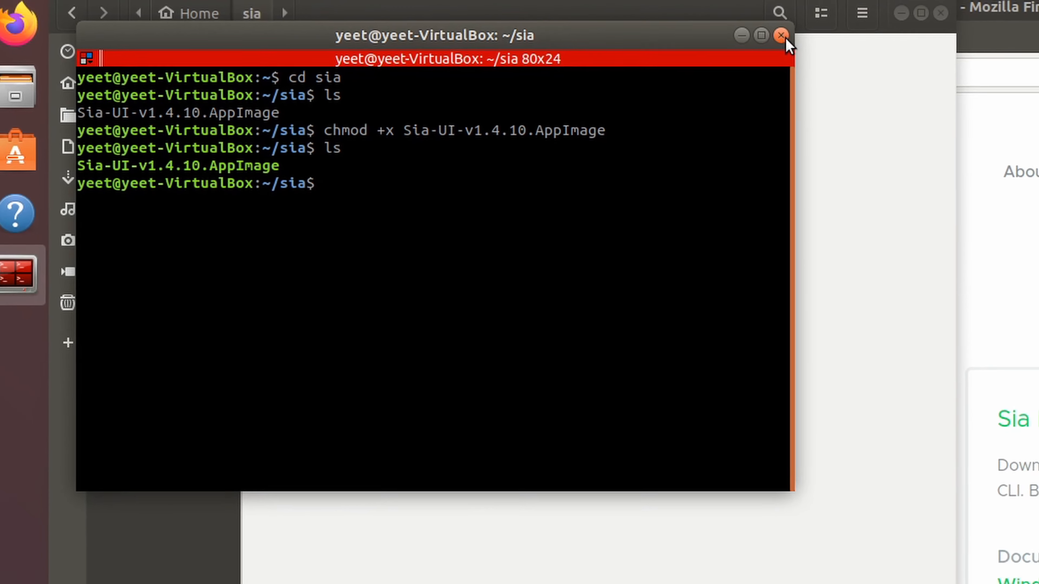
Step: Launch the Sia UI AppImage from the sia folder, close the notification, and choose to create a new wallet
left_click(785, 38)
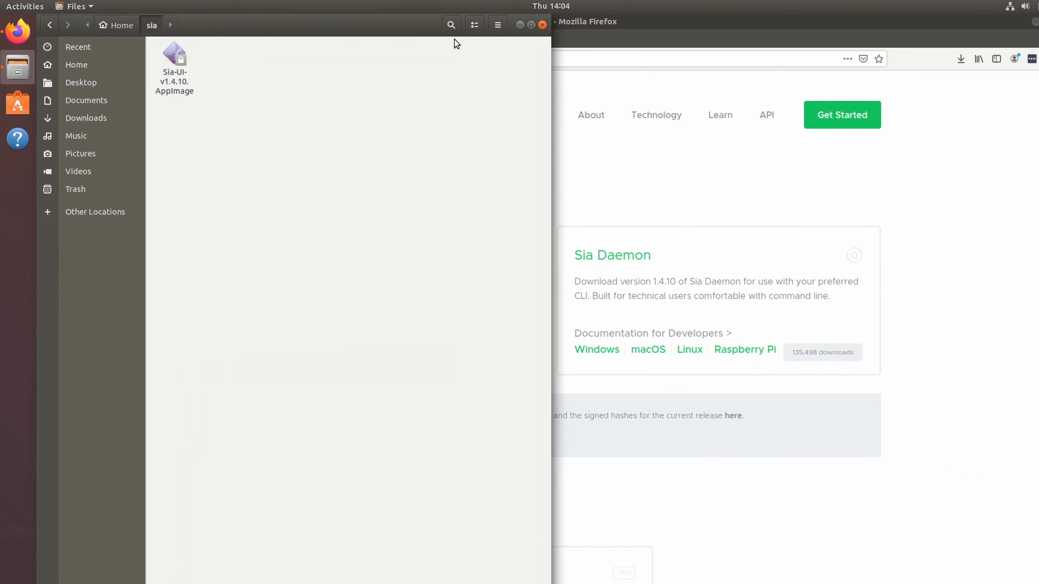
left_click(232, 66)
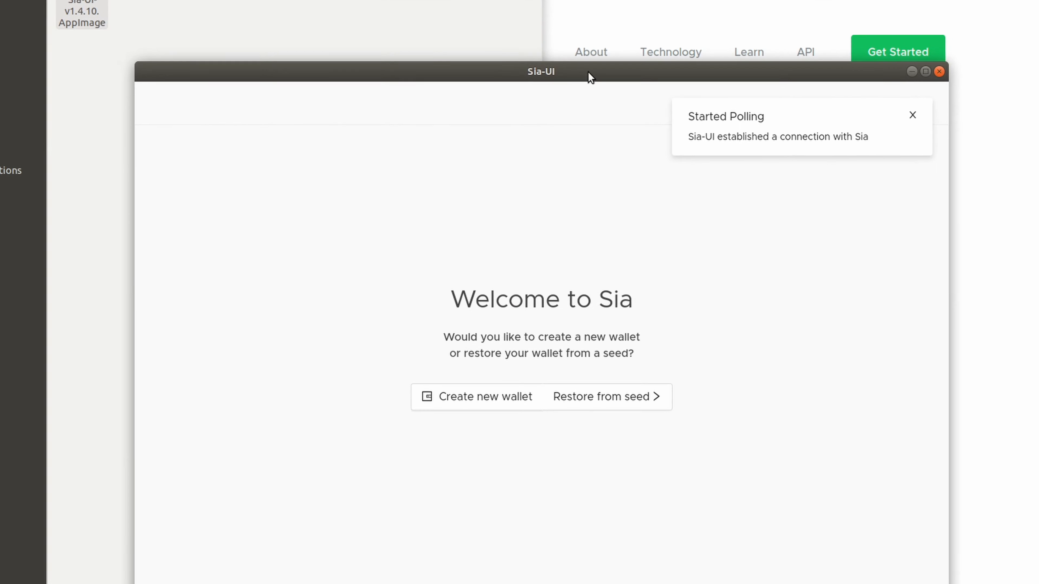
left_click(912, 115)
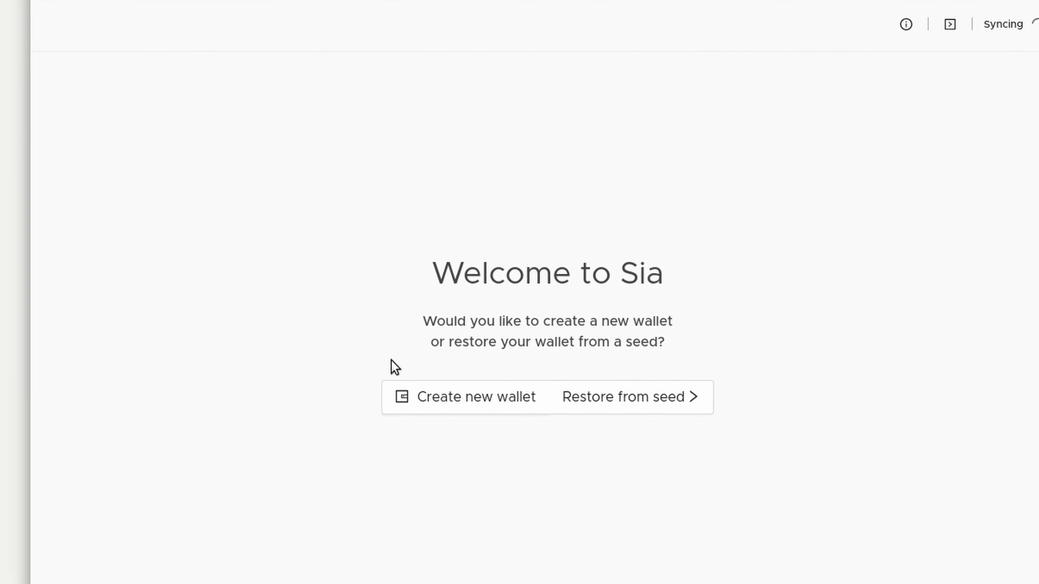
left_click(475, 405)
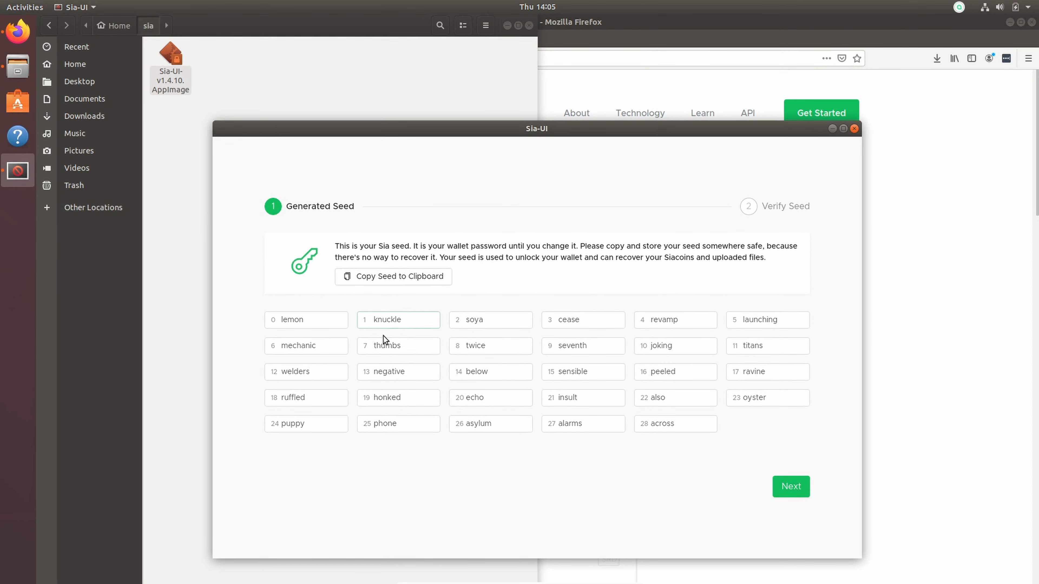
Step: Copy the generated wallet seed to the clipboard
left_click(284, 318)
double_click(286, 320)
left_click(507, 373)
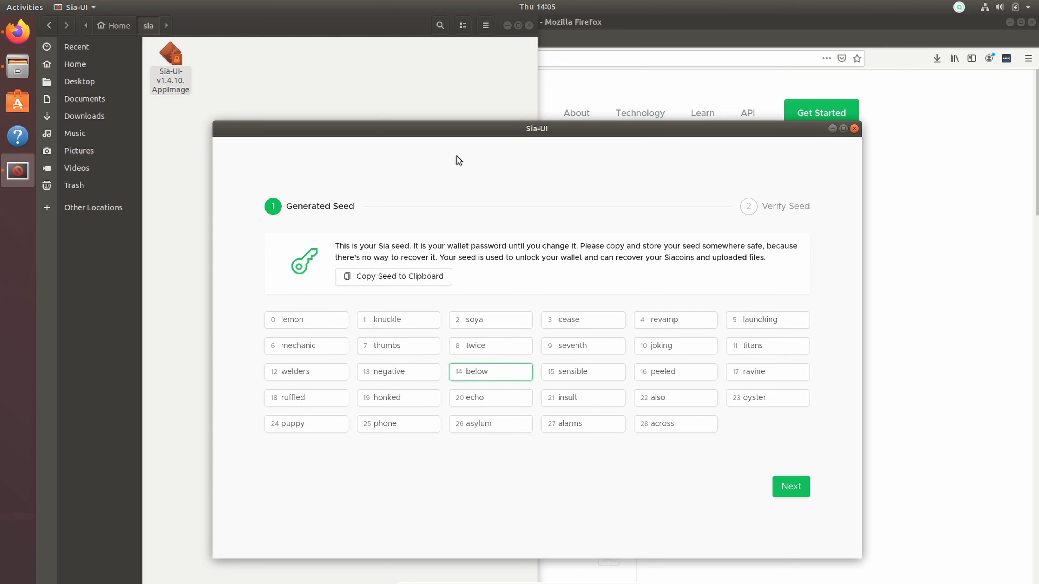
left_click(387, 277)
Step: Open a terminal in the sia folder and save the wallet seed into a file named siaSeed.txt with vi
key("ctrl+alt+t")
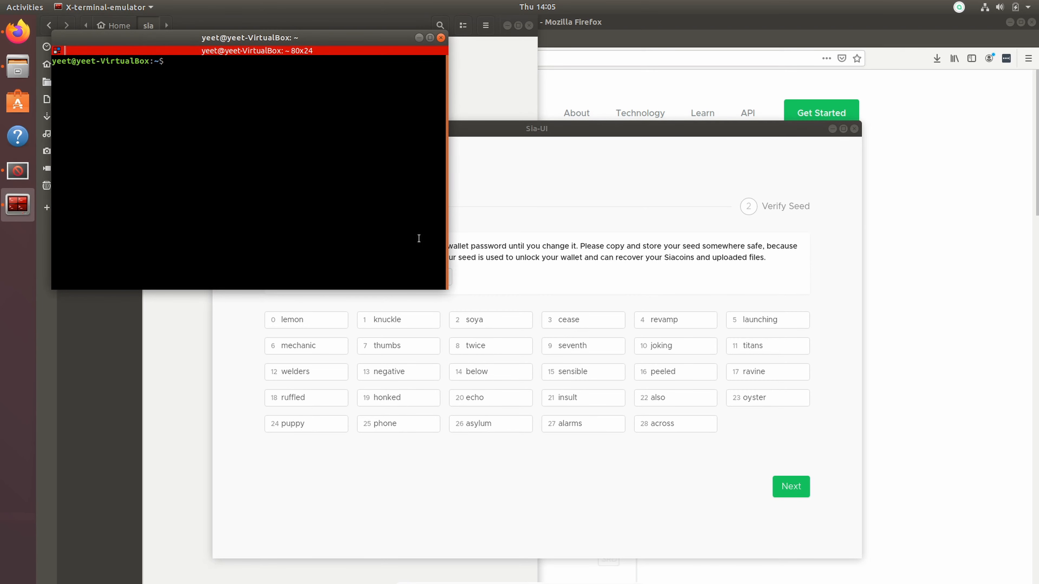
type("cd sia")
key("Return")
type("vi ")
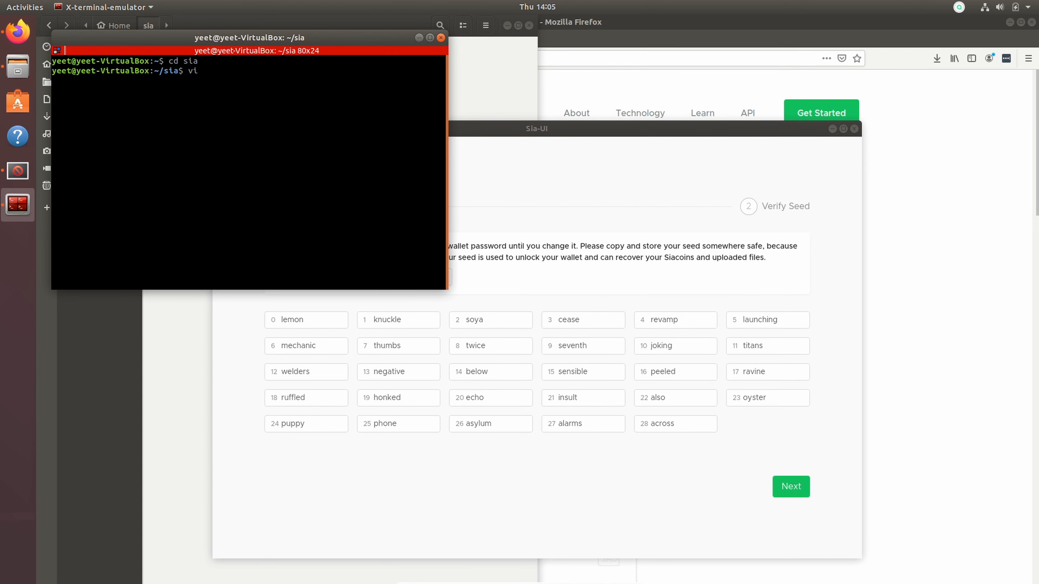
type("siaSeed.txt")
key("Return")
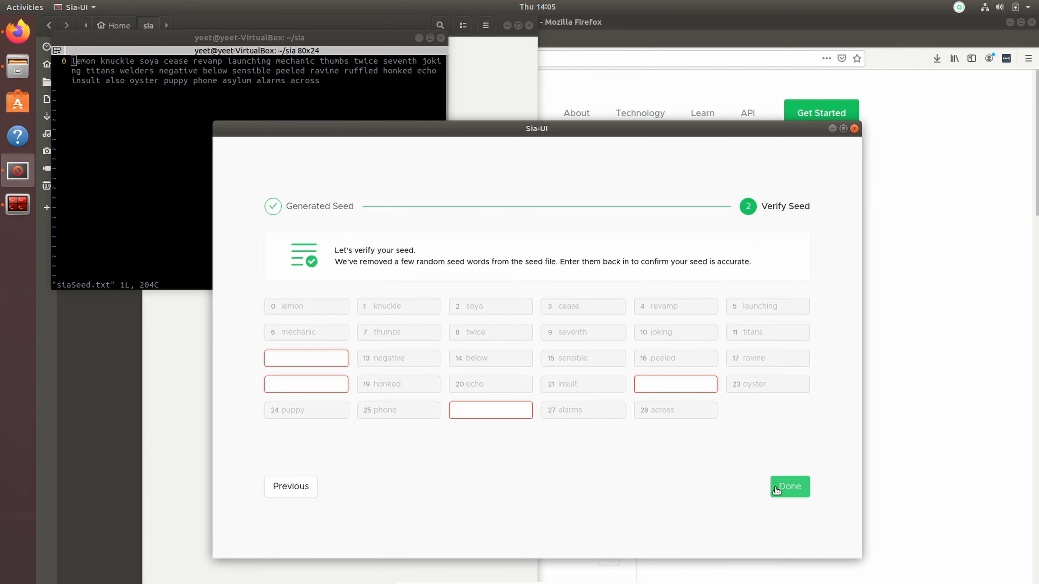
Step: Enter the four missing wallet seed words in the verification fields and finish creating the wallet
left_click_drag(445, 128, 581, 116)
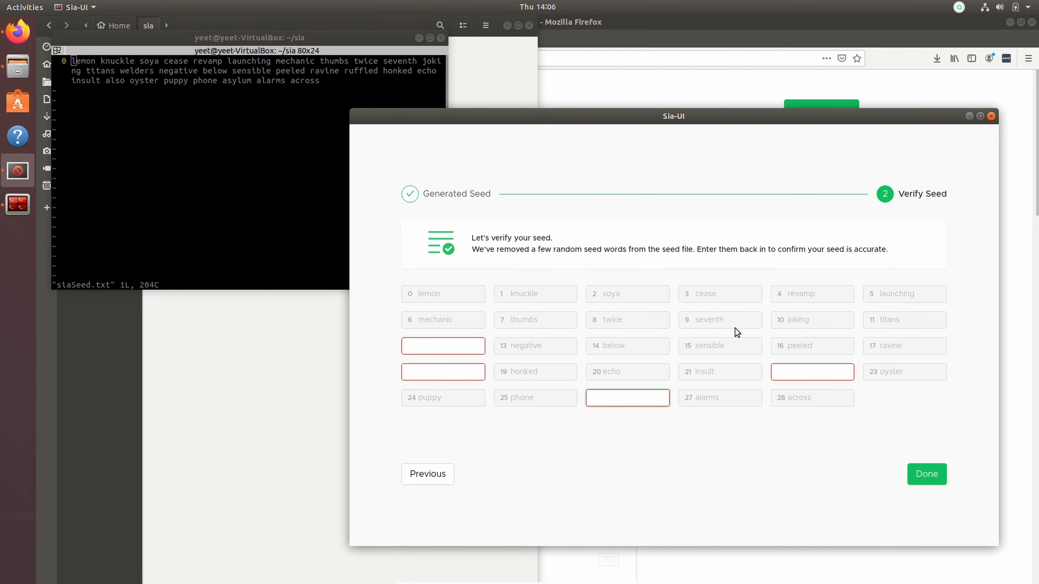
left_click(116, 72)
left_click(453, 345)
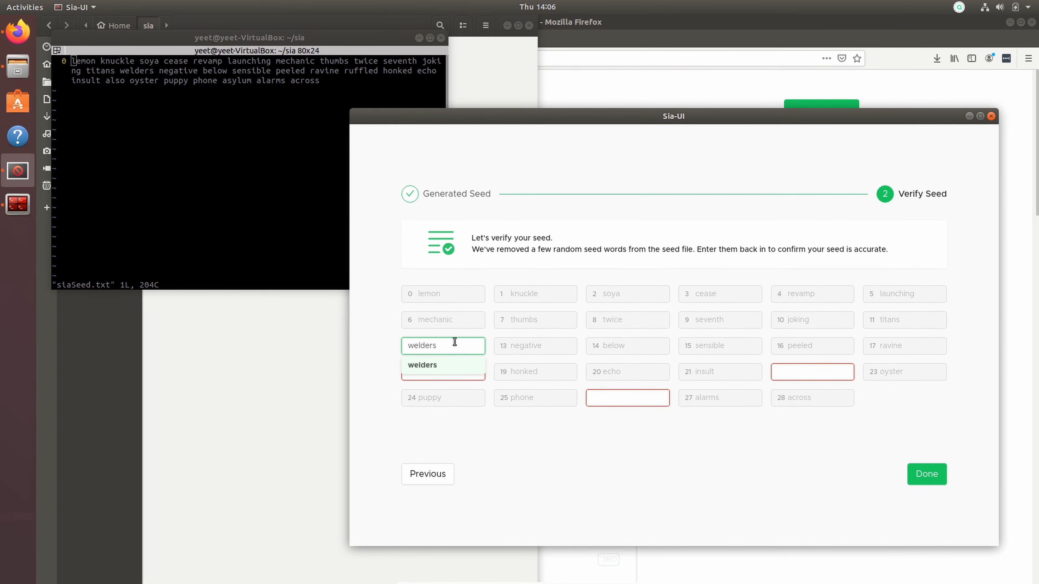
left_click(458, 377)
left_click(454, 392)
left_click(813, 368)
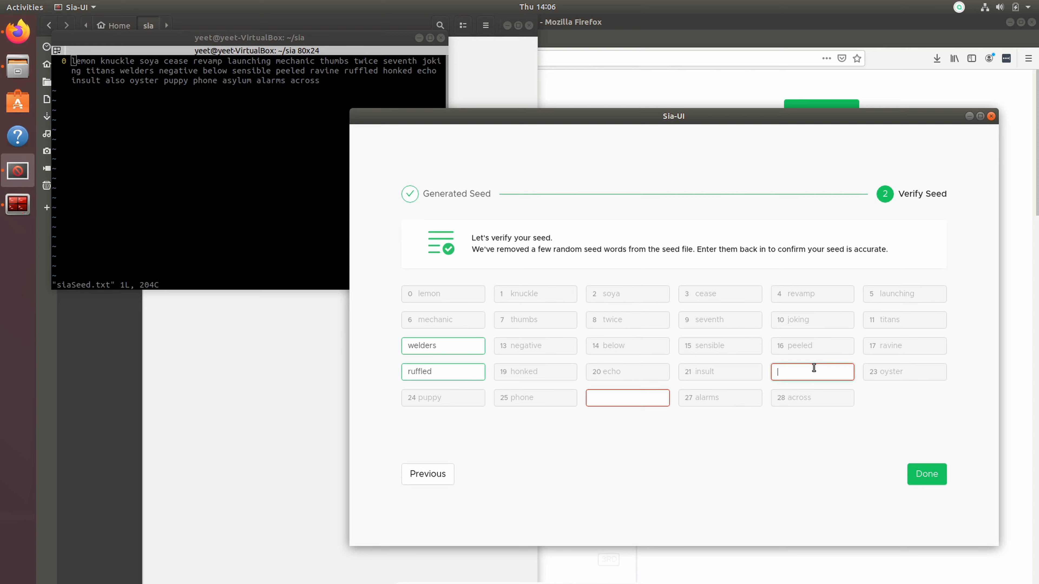
left_click(638, 399)
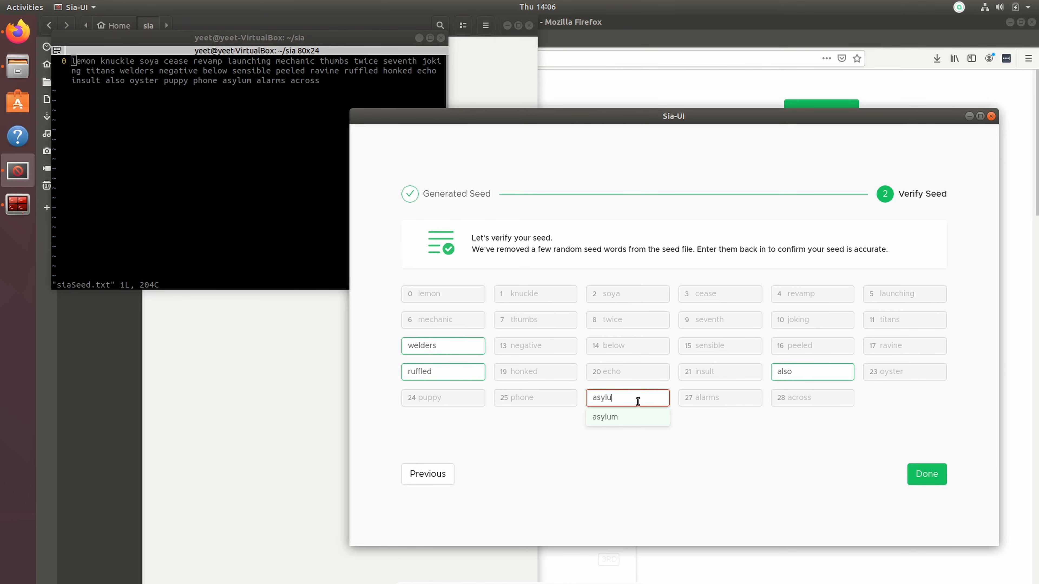
left_click(772, 439)
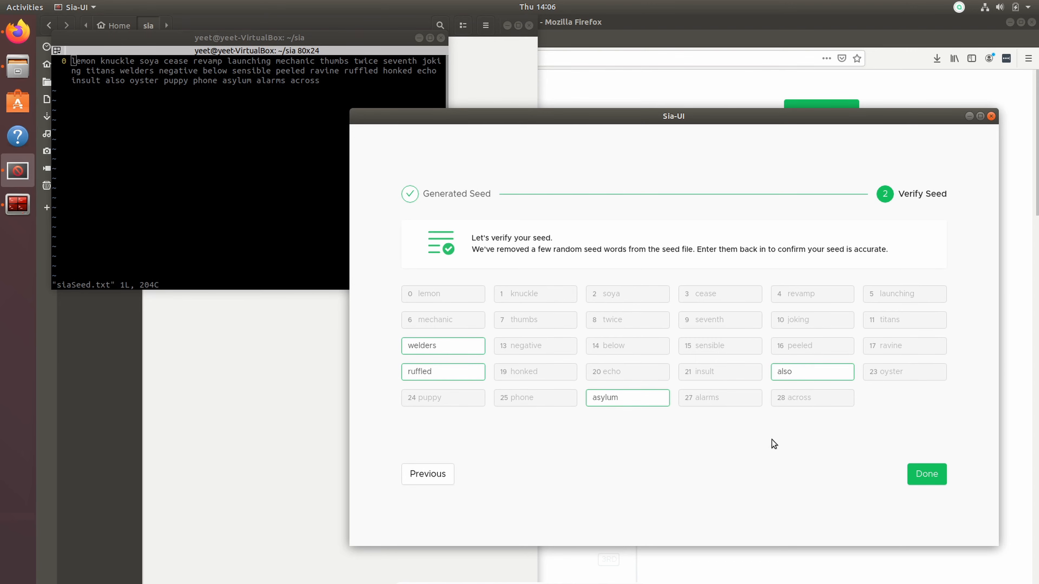
left_click(936, 477)
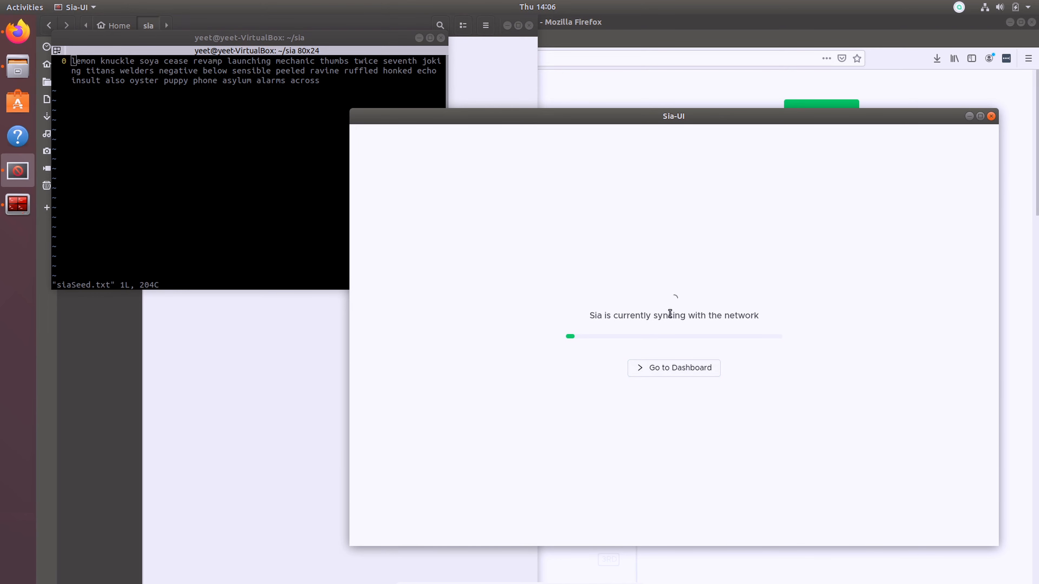
Step: Review the consensus download pages on SiaStats, SiaSetup and SiaHub
left_click_drag(679, 118, 573, 83)
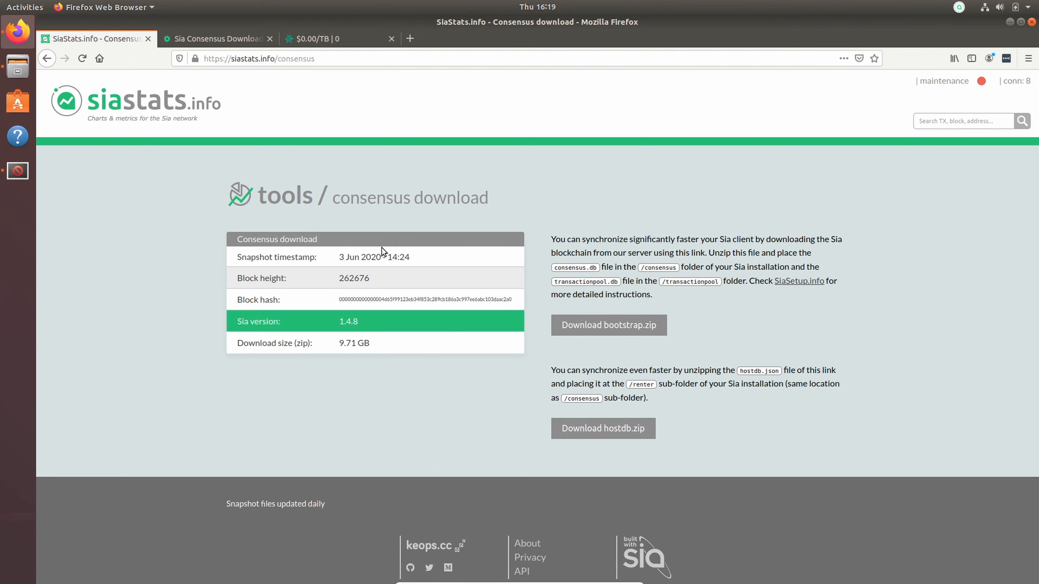
left_click(194, 37)
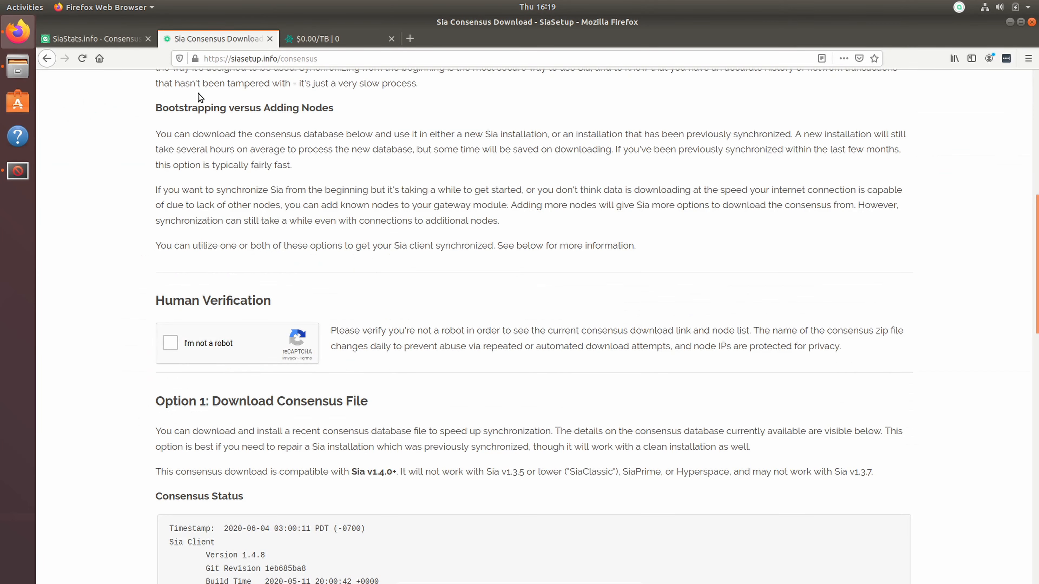
scroll(255, 236, "up", 6)
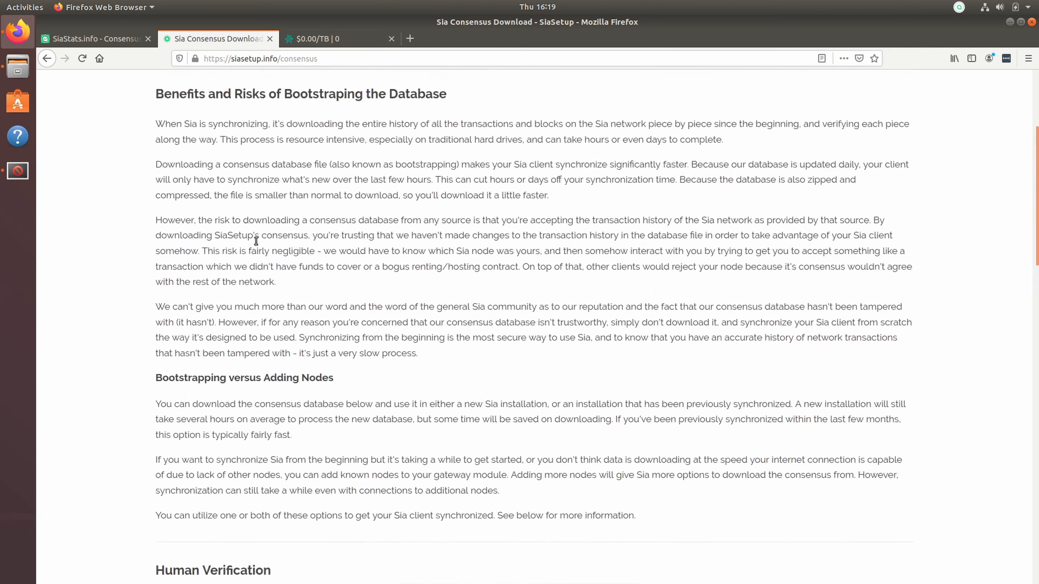
left_click(330, 33)
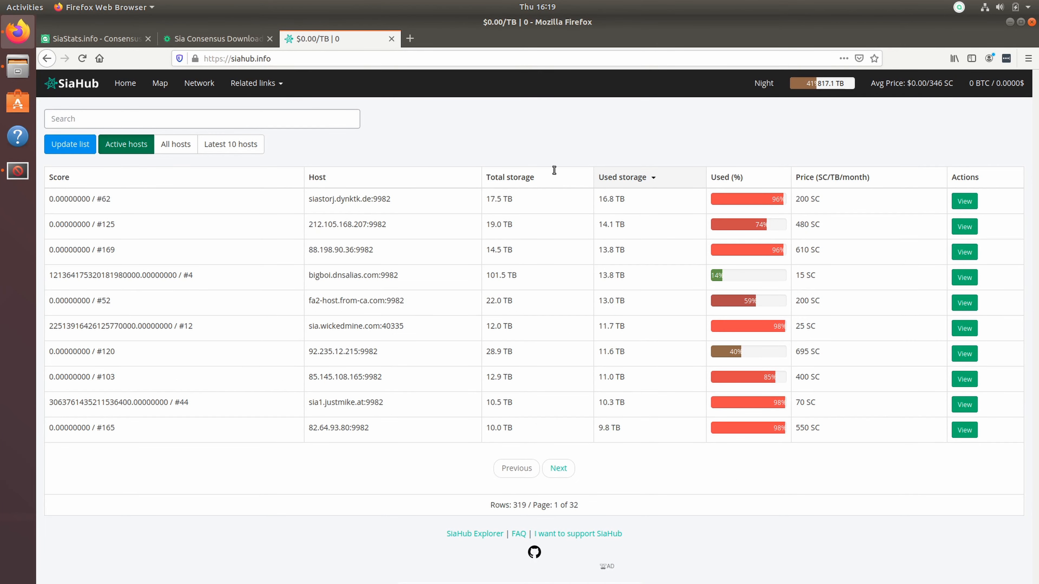
Step: Open SiaHub's Blockchain download page and start downloading consensus.db.gz
left_click(266, 88)
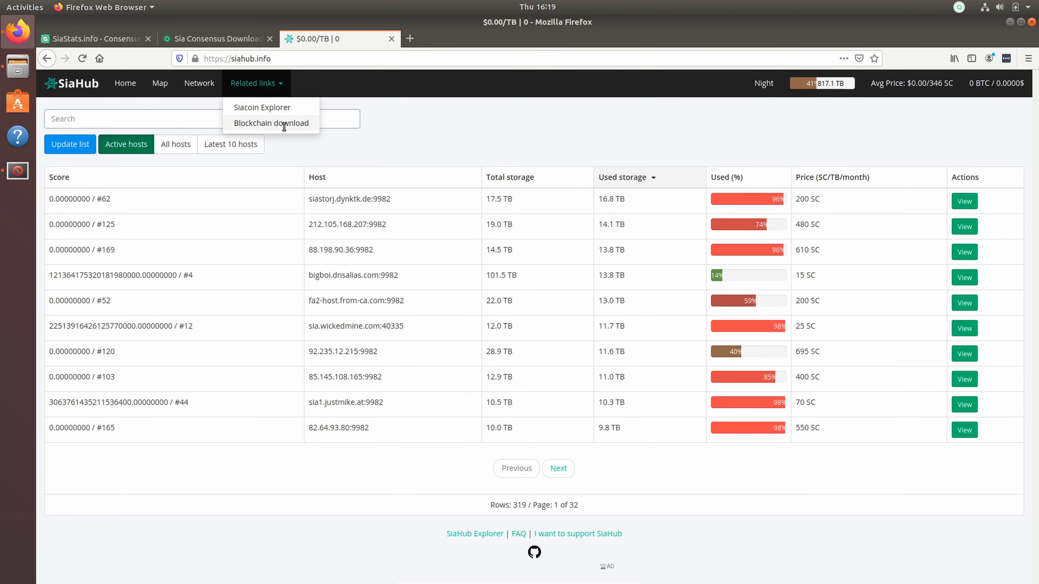
left_click(280, 123)
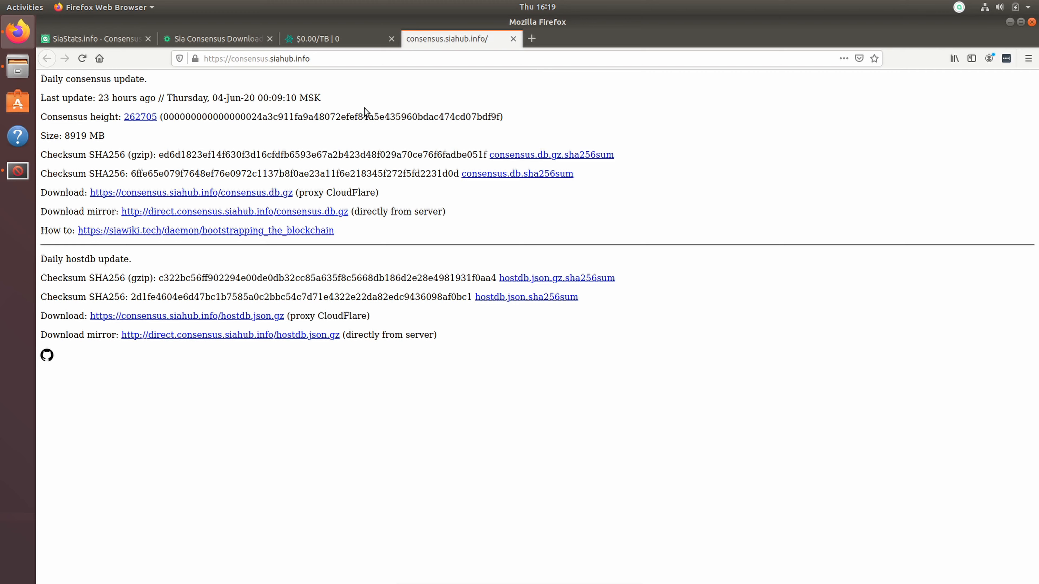
left_click(180, 193)
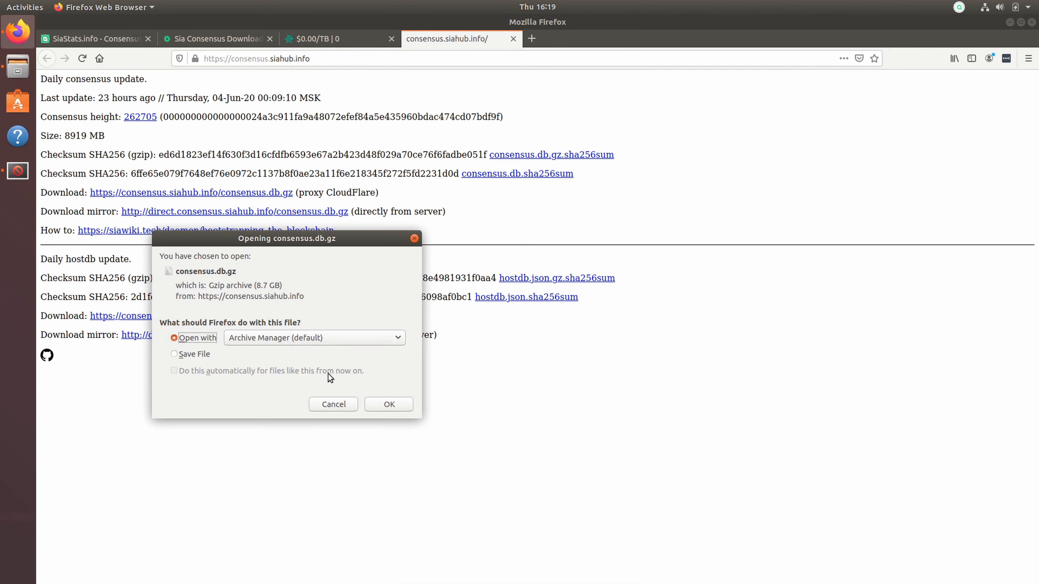
left_click(376, 404)
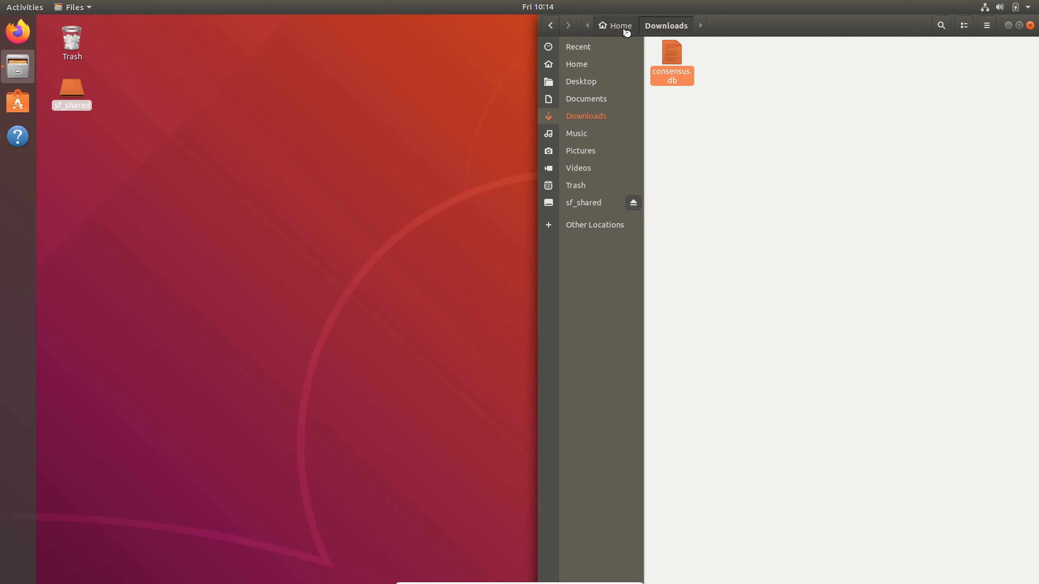
left_click(623, 30)
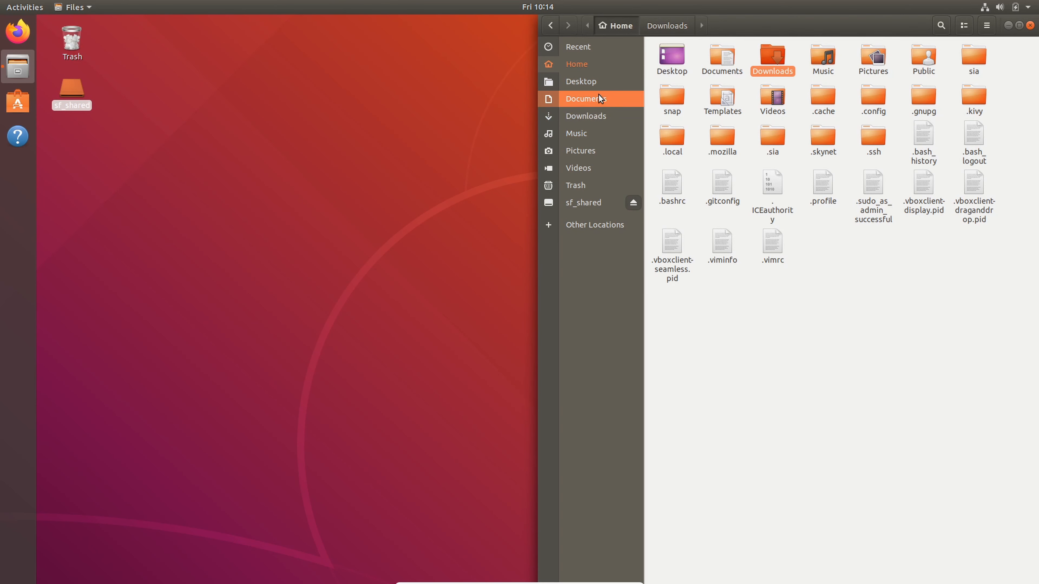
Step: Show the Downloads folder and open a second file window on the home folder with hidden files shown
left_click(594, 113)
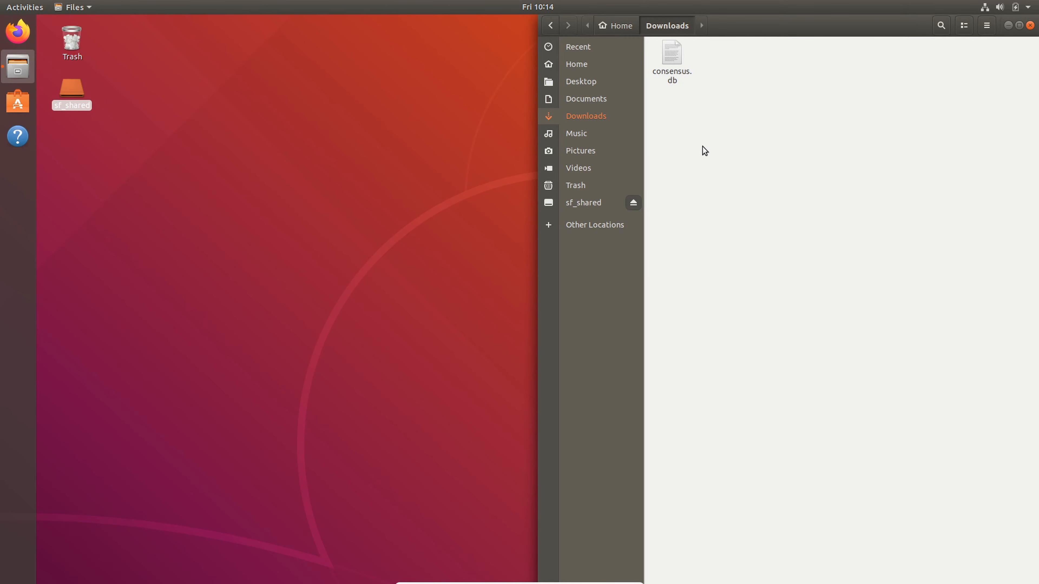
key("ctrl+n")
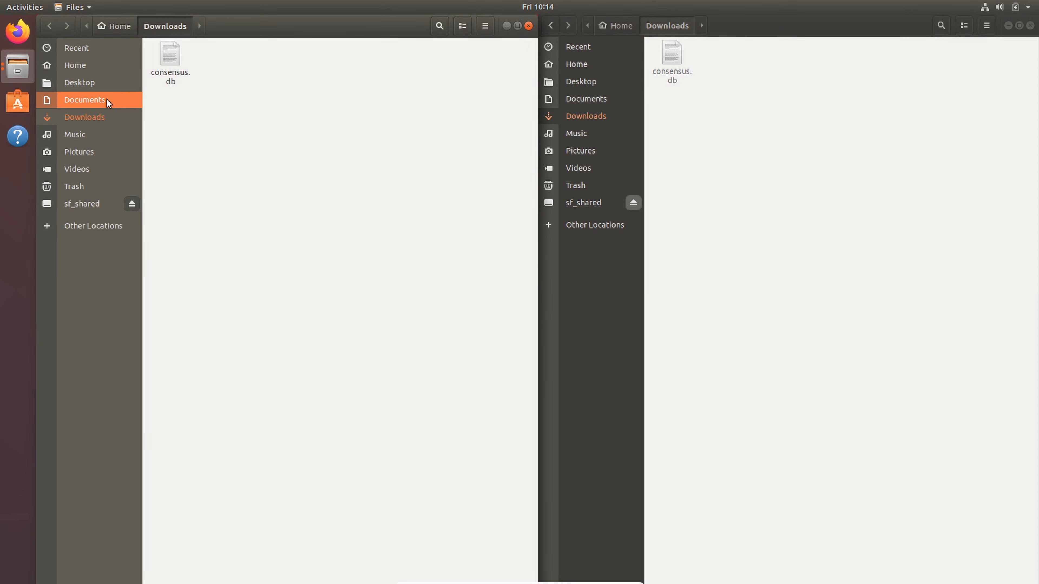
left_click(95, 66)
double_click(265, 135)
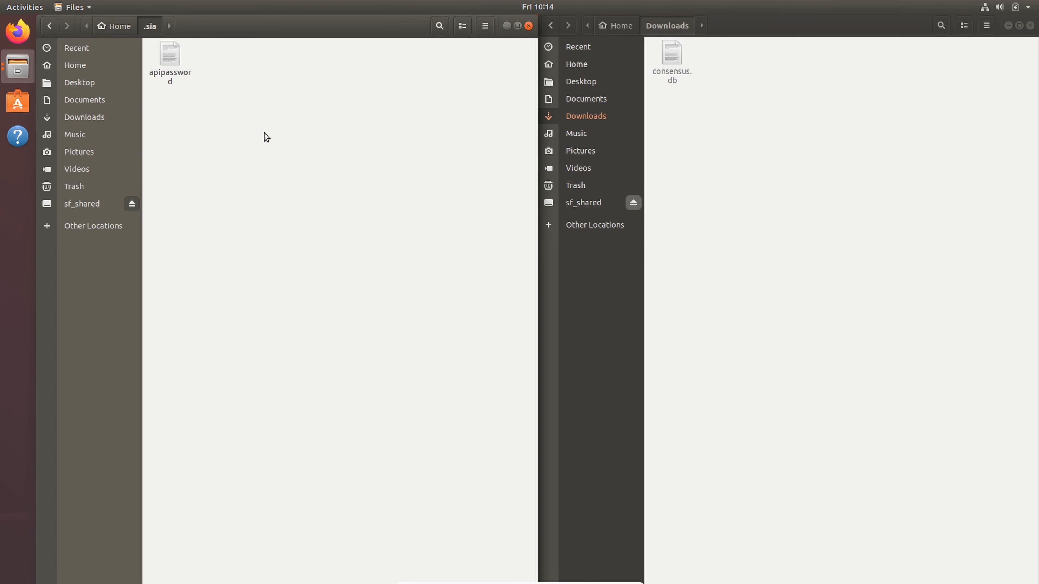
left_click(91, 65)
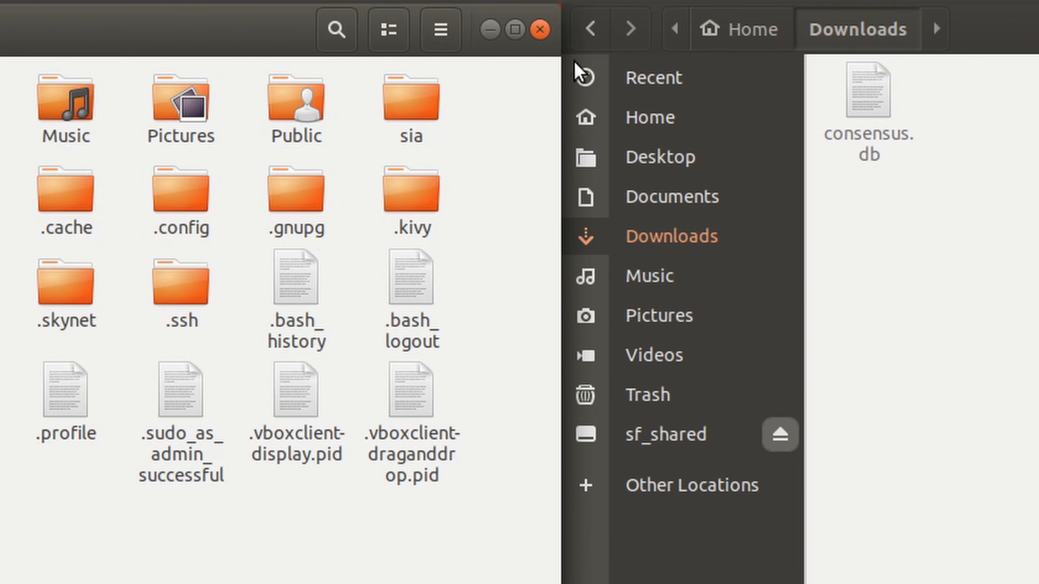
left_click(441, 29)
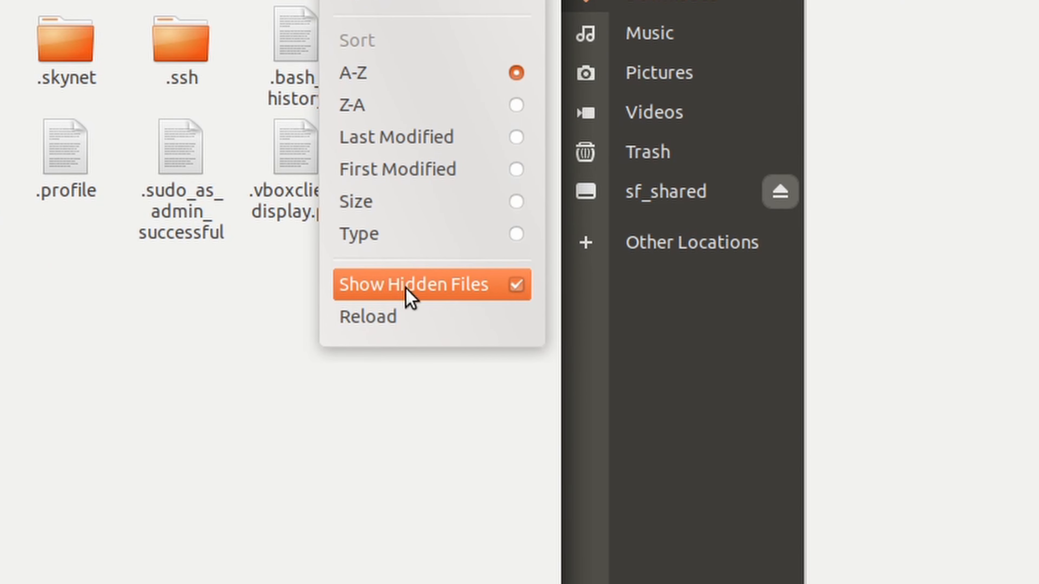
left_click(186, 210)
Step: Move consensus.db from Downloads into the .config/Sia-UI/sia/consensus folder and close that window
double_click(397, 167)
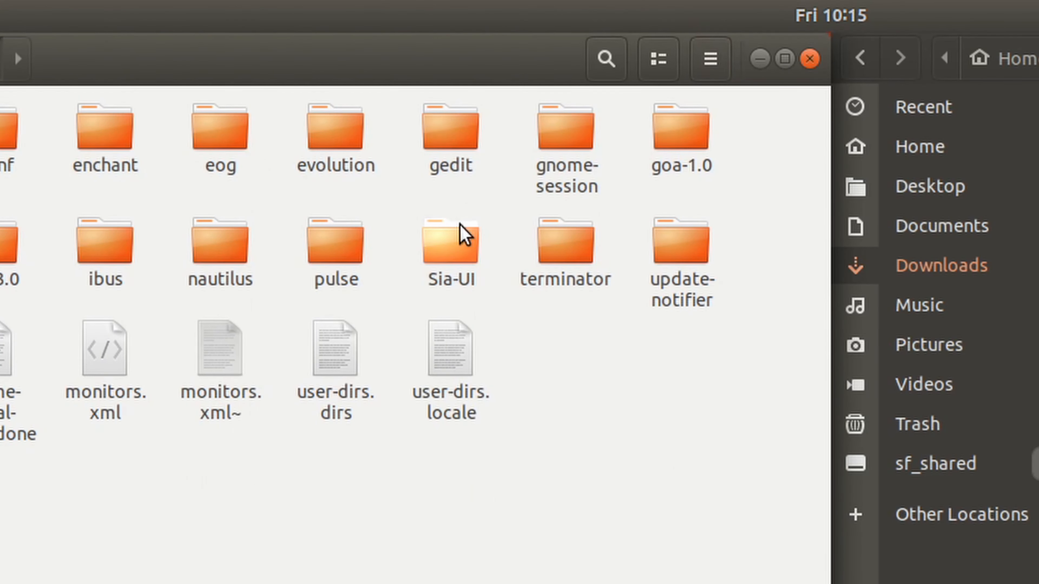
double_click(406, 201)
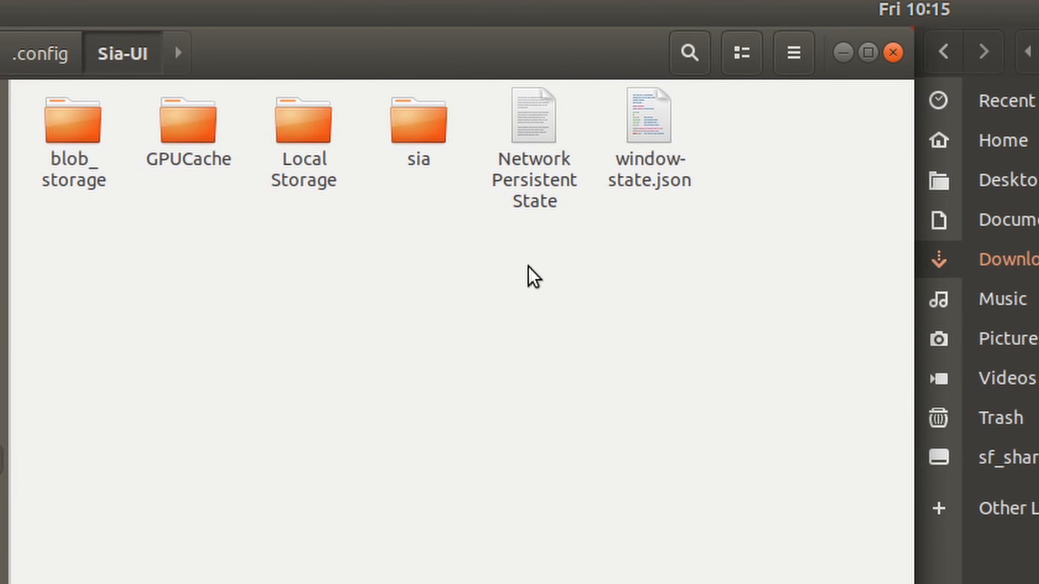
double_click(411, 127)
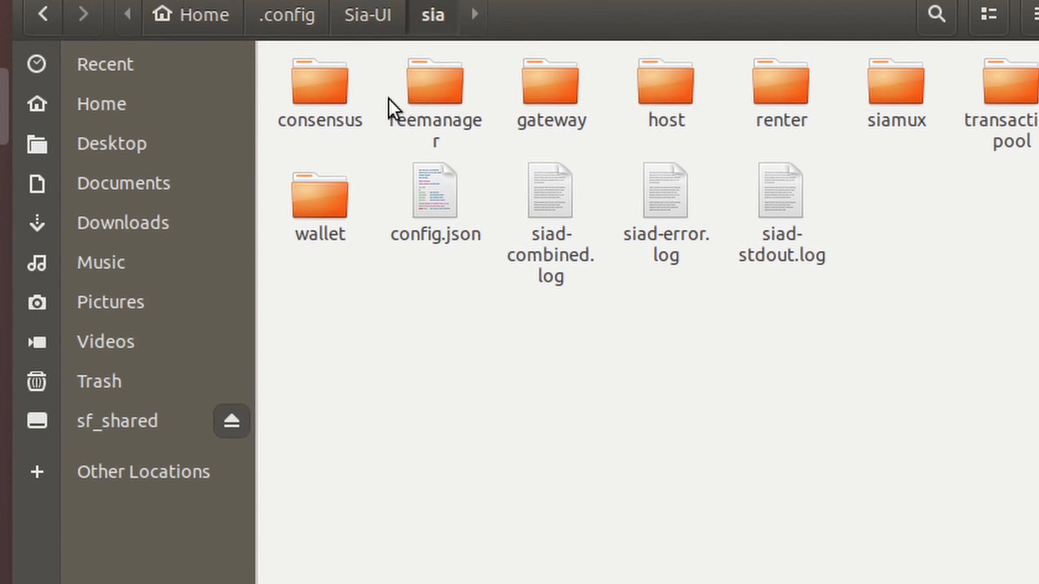
left_click(376, 102)
double_click(375, 103)
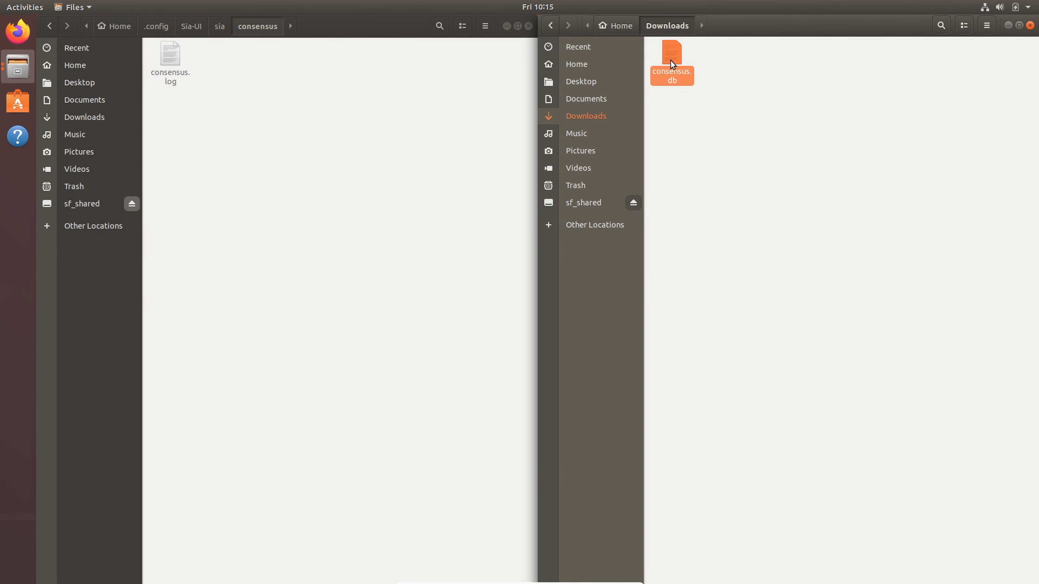
left_click_drag(671, 56, 291, 94)
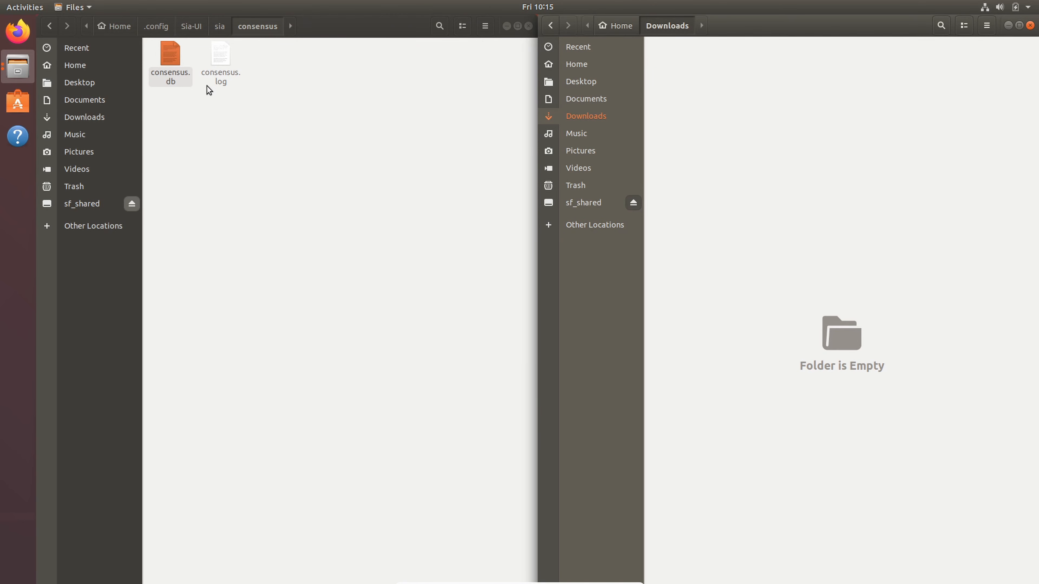
left_click(528, 26)
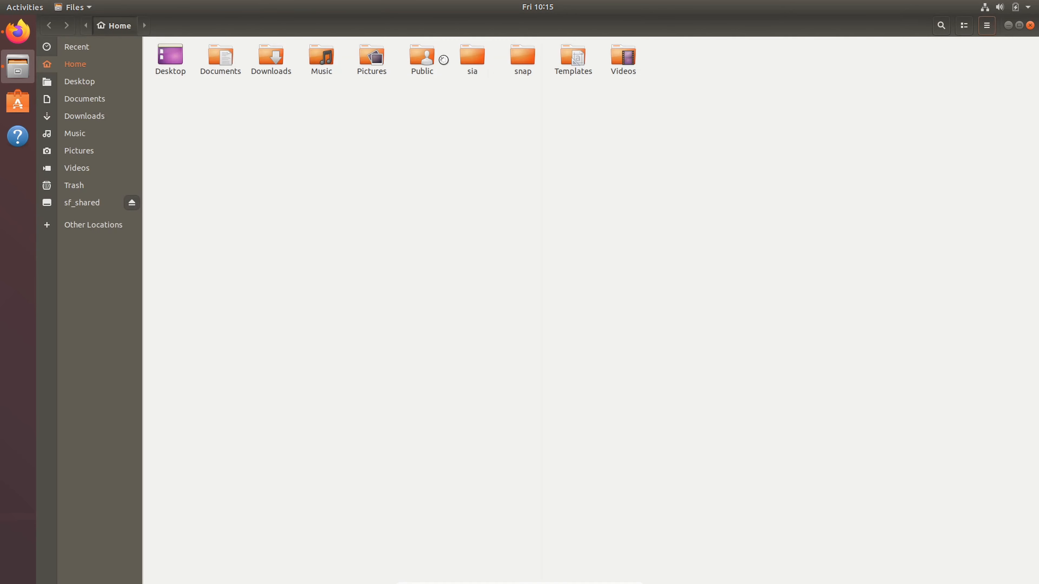
Step: Open the sia folder and restore the Sia UI app from the system tray
left_click(473, 55)
double_click(473, 55)
left_click(221, 57)
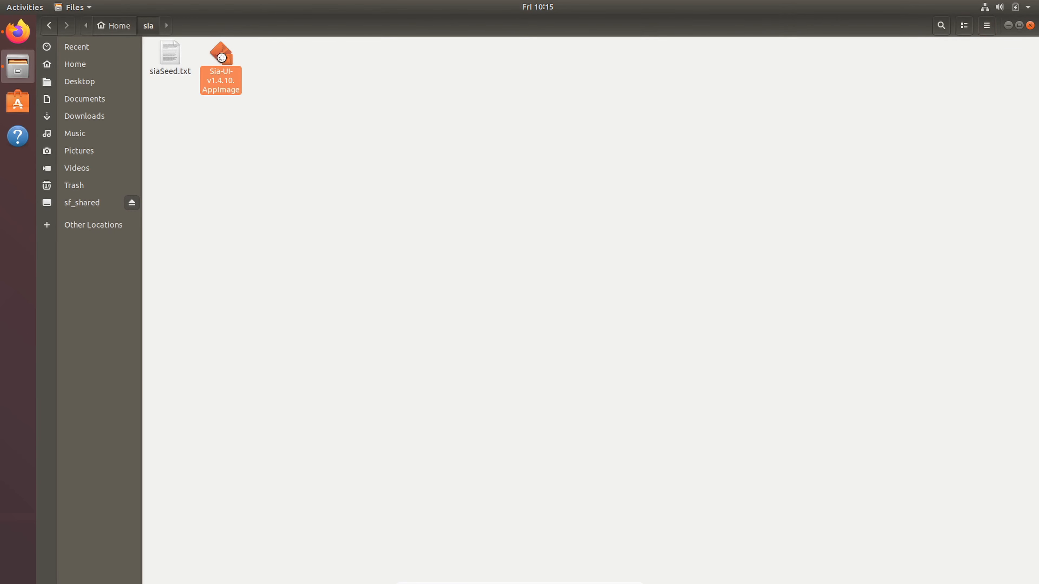
left_click(1009, 26)
left_click(959, 7)
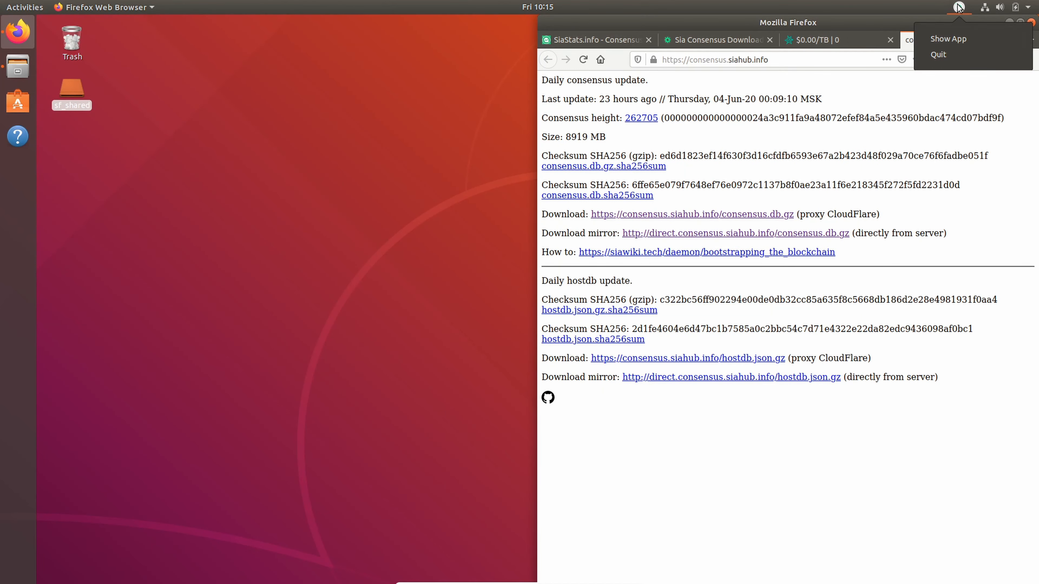
left_click(928, 37)
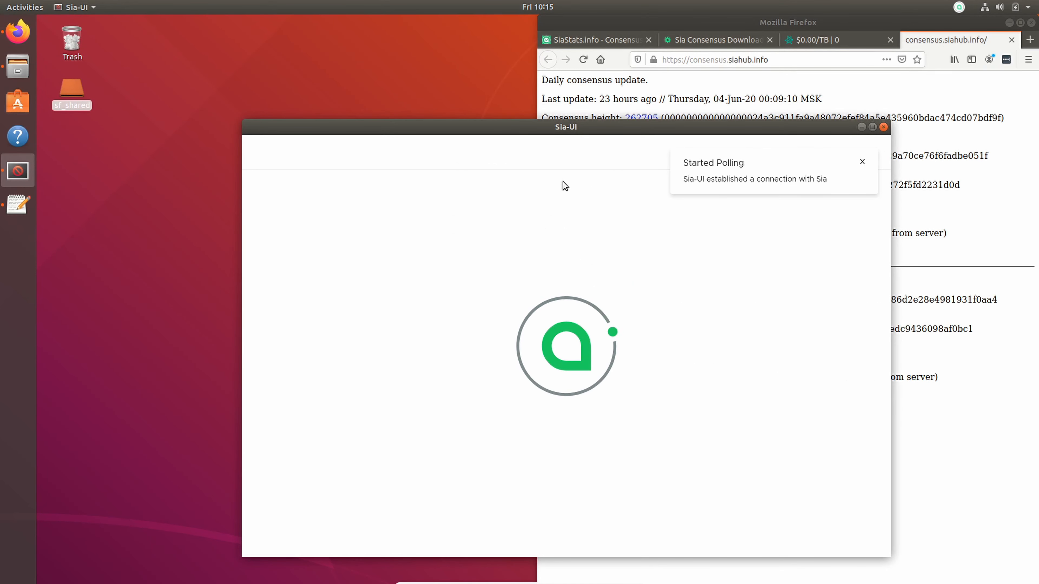
left_click_drag(519, 133, 501, 75)
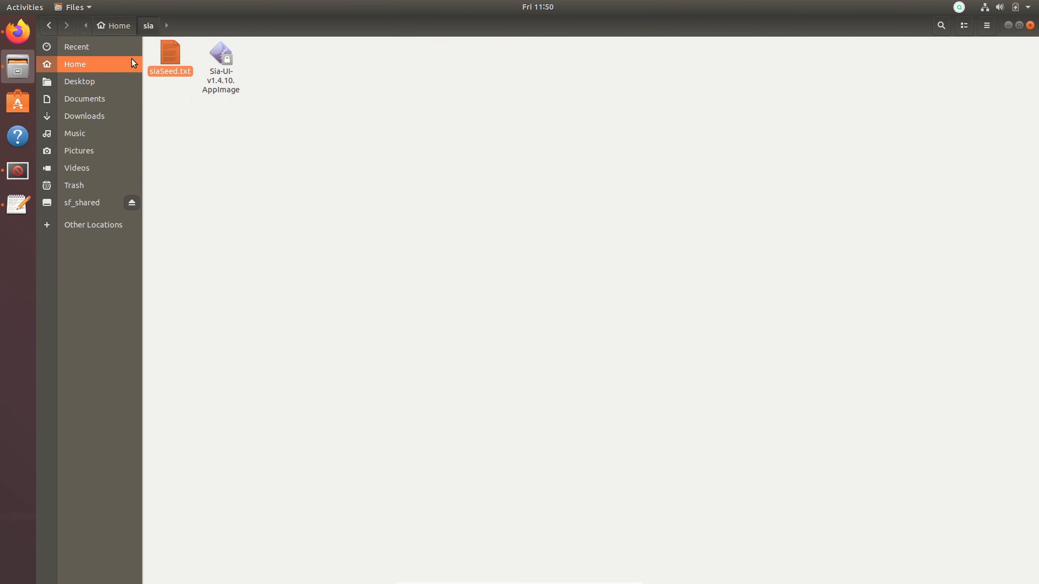
Step: Open siaSeed.txt, select the whole wallet seed, and minimize the editor and file windows
double_click(165, 48)
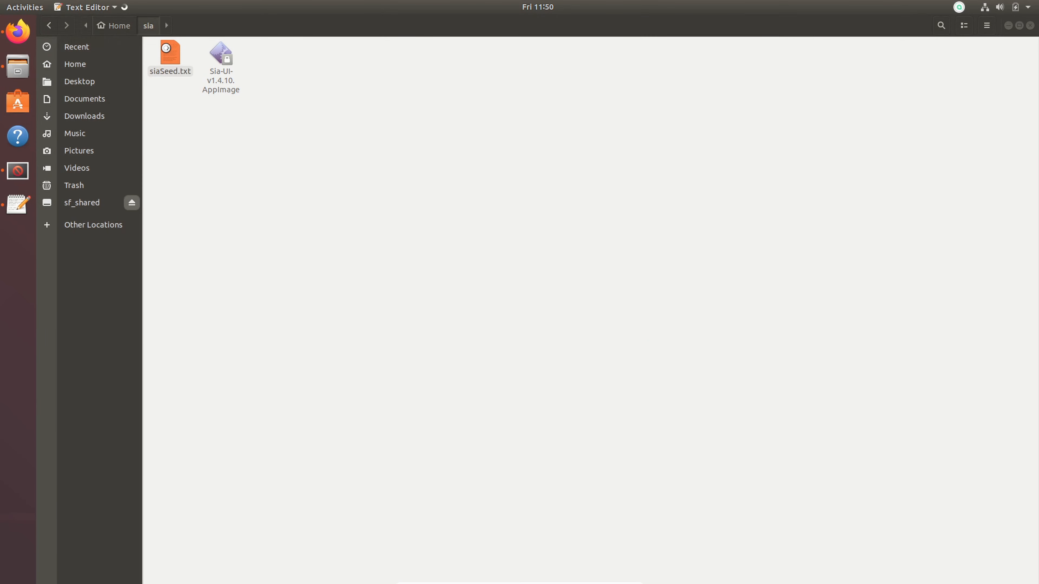
key("ctrl+a")
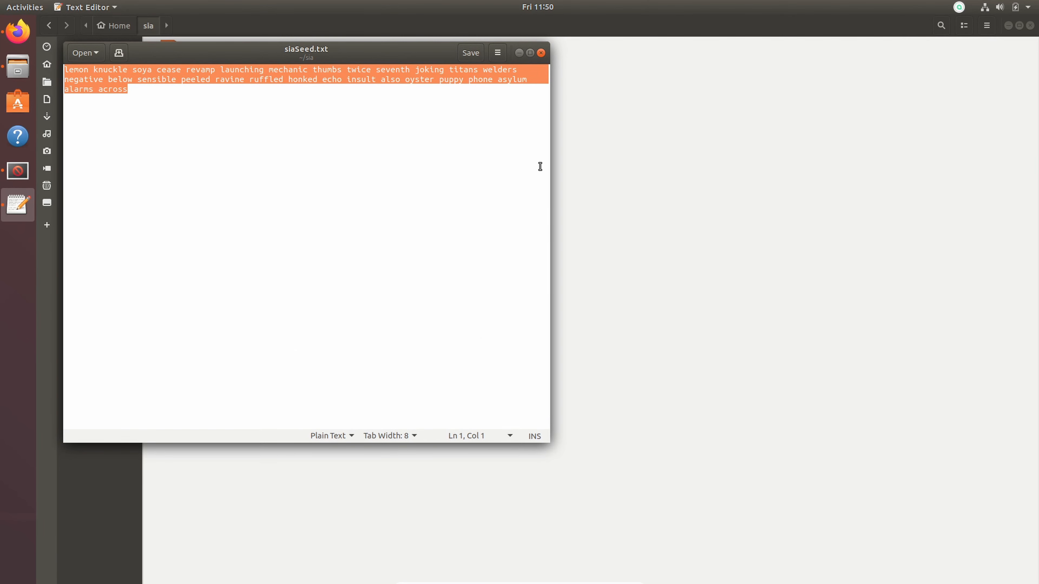
left_click(520, 54)
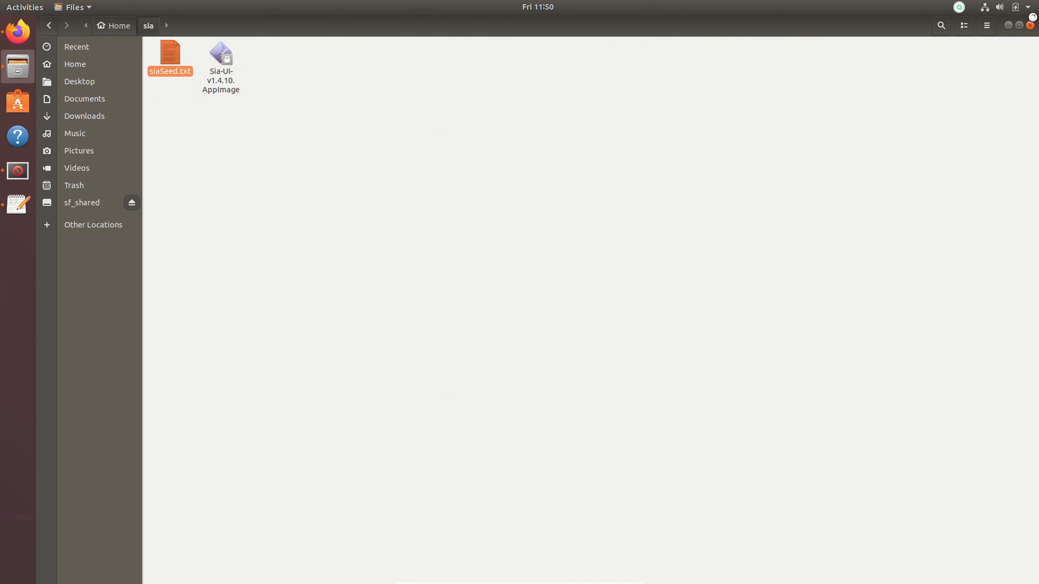
left_click(1009, 25)
Step: Paste the wallet seed into the password field and unlock the wallet
left_click(518, 292)
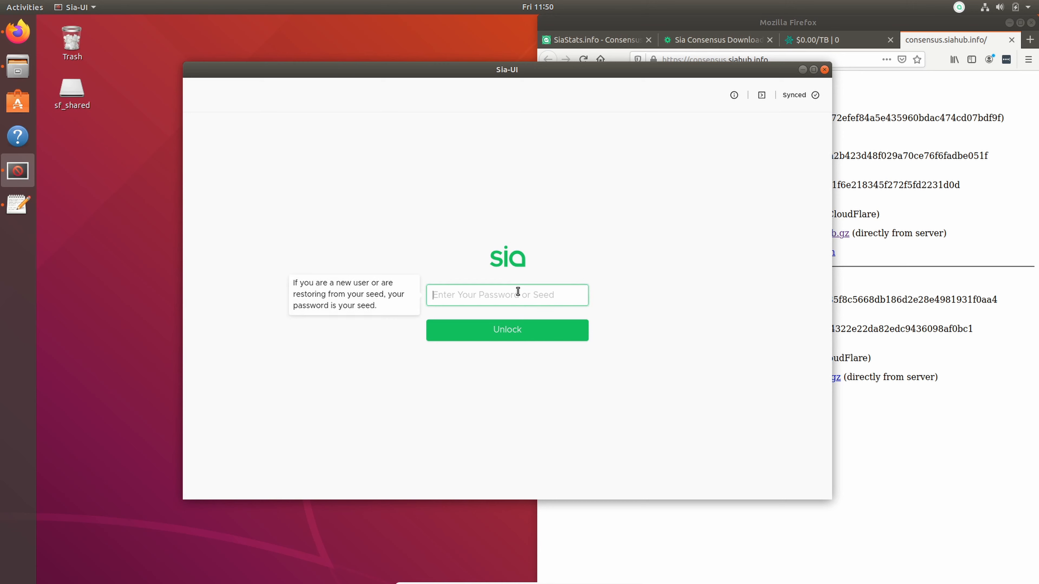
key("ctrl+v")
left_click(526, 339)
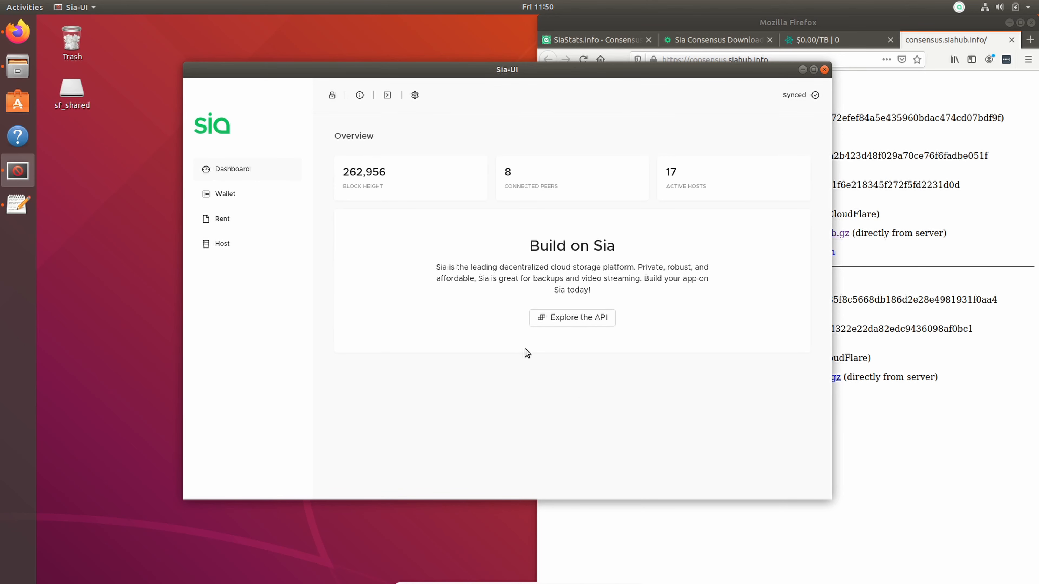
Step: Highlight the block height on the dashboard and open the Wallet page's Receive tab
left_click_drag(389, 175, 358, 172)
left_click(357, 175)
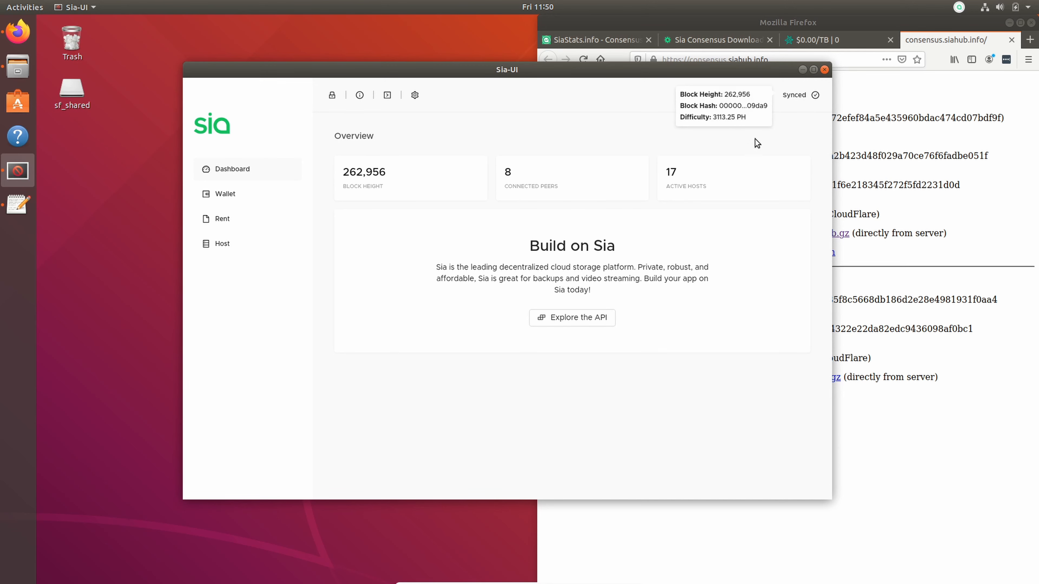
left_click(239, 202)
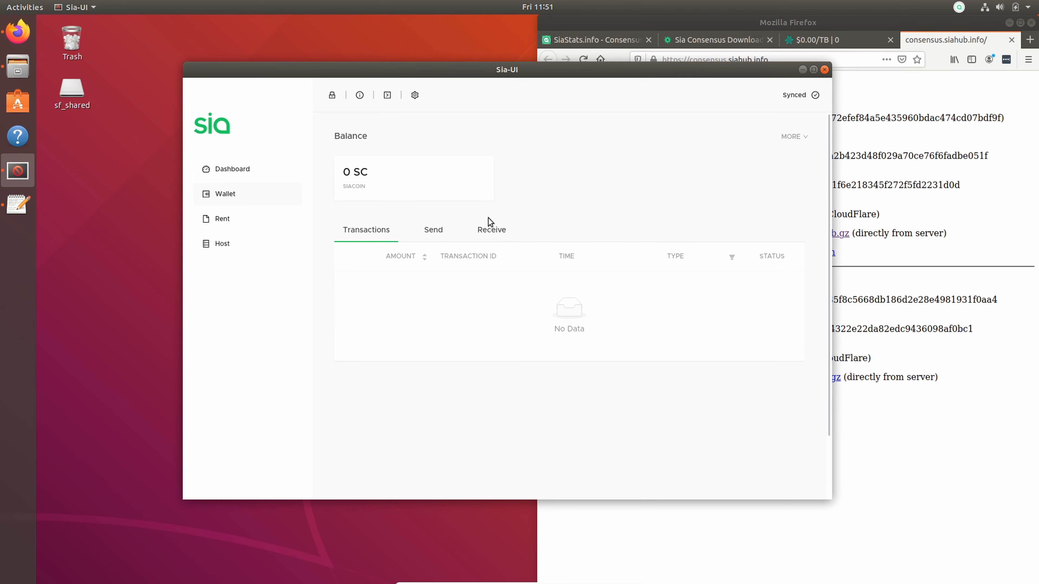
left_click(490, 232)
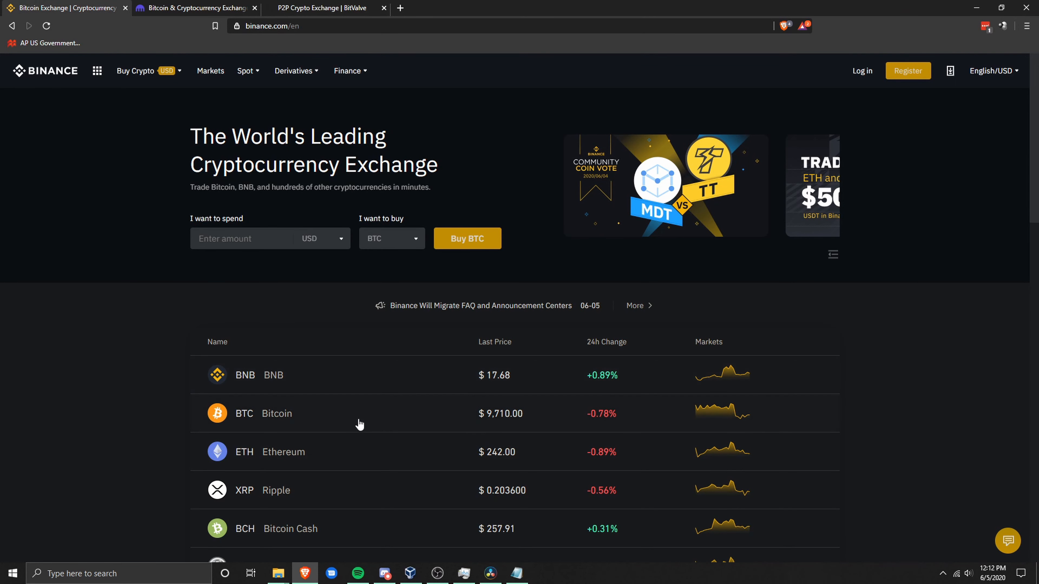
Step: Look over the Kraken and BitValve exchange sites in the browser tabs
left_click(195, 9)
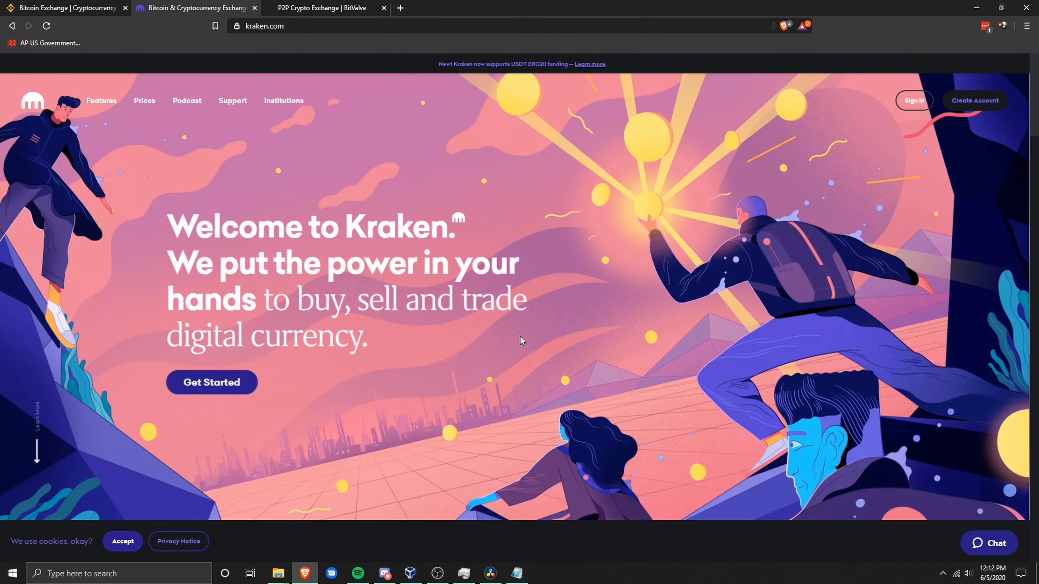
left_click(322, 8)
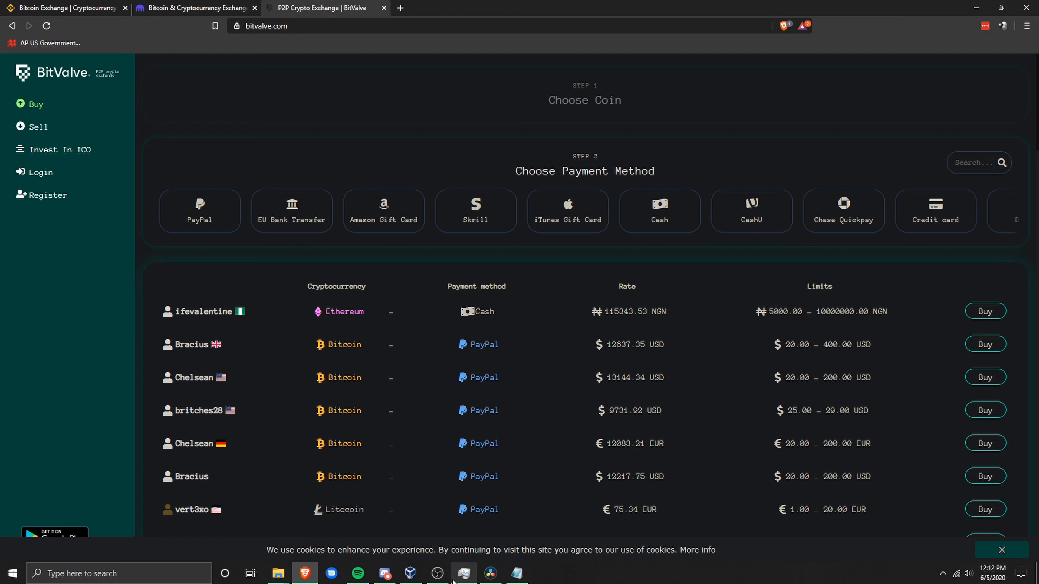
Step: Open the wallet's Receive tab and highlight the wallet's siacoin balance
mouse_move(445, 580)
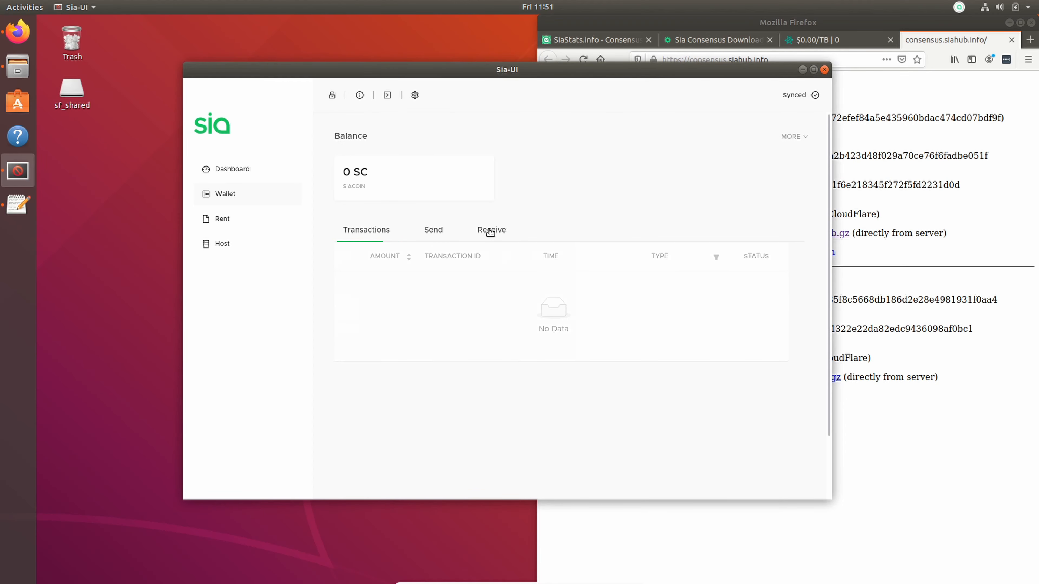
left_click(398, 231)
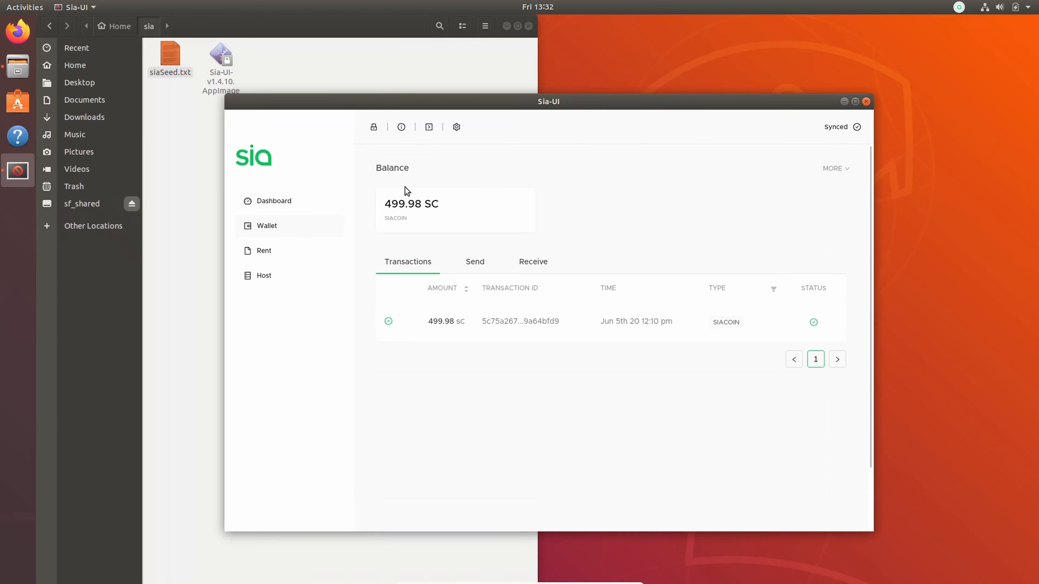
left_click_drag(446, 207, 393, 207)
left_click(392, 208)
triple_click(364, 205)
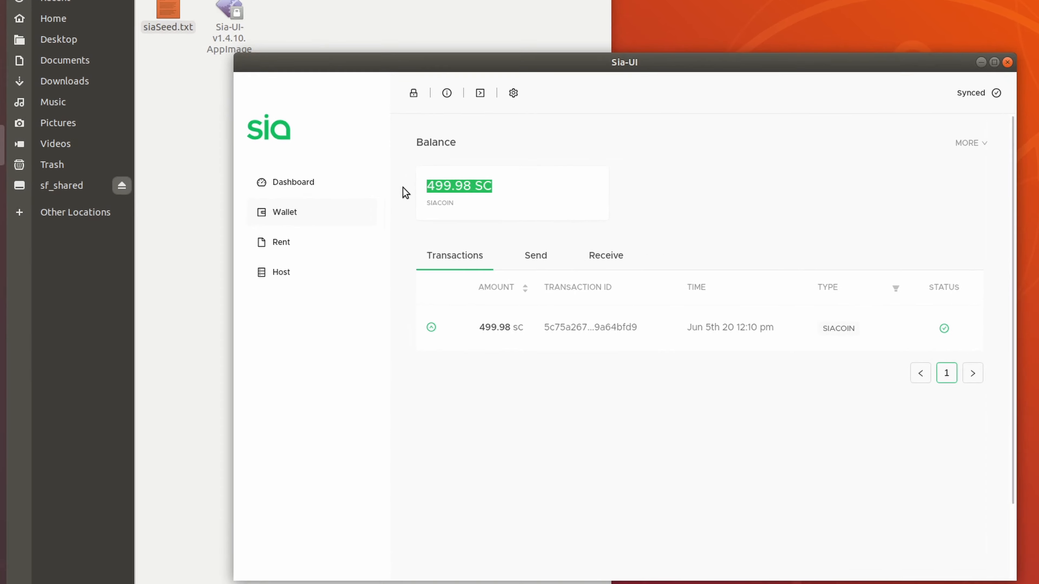
Step: Open the Rent page's allowance setup and highlight the Target Price field
left_click(374, 205)
left_click(455, 200)
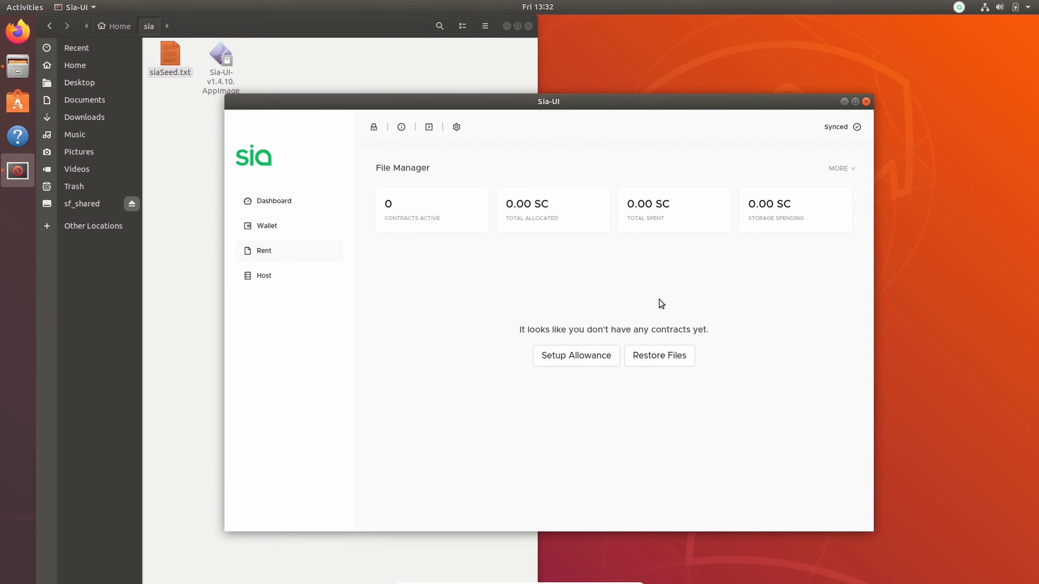
left_click(592, 356)
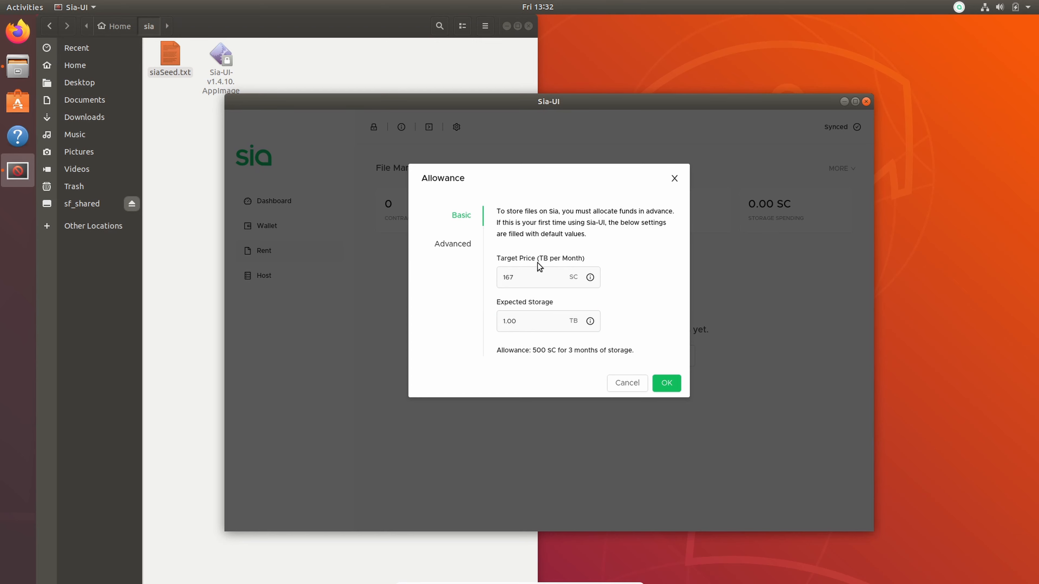
left_click_drag(503, 259, 567, 266)
left_click(567, 266)
triple_click(554, 259)
left_click(547, 261)
Step: Check the current average Sia storage and bandwidth pricing on SiaStats in the browser
left_click(17, 31)
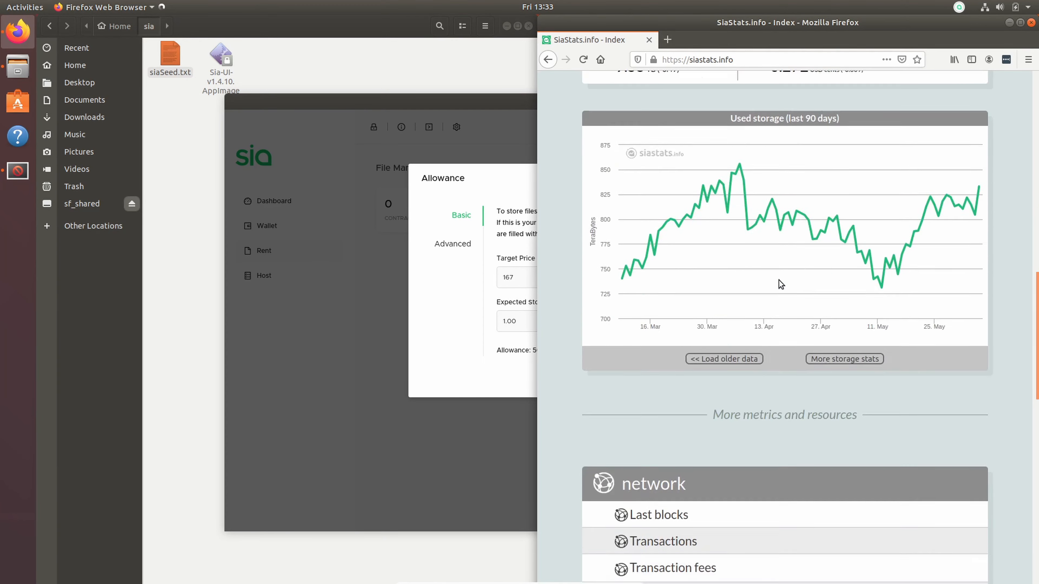
left_click(844, 359)
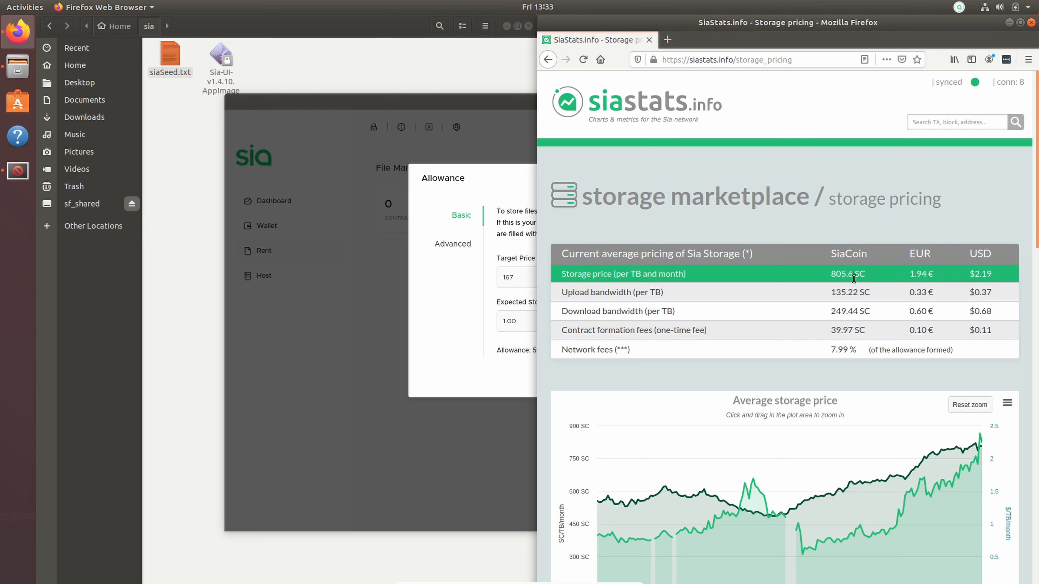
left_click_drag(824, 273, 849, 313)
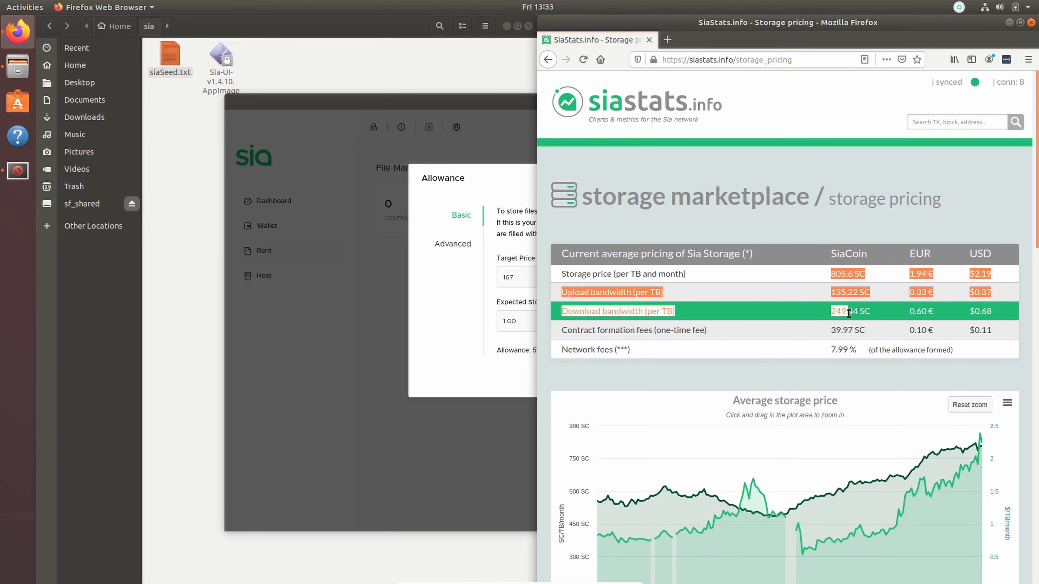
left_click(845, 309)
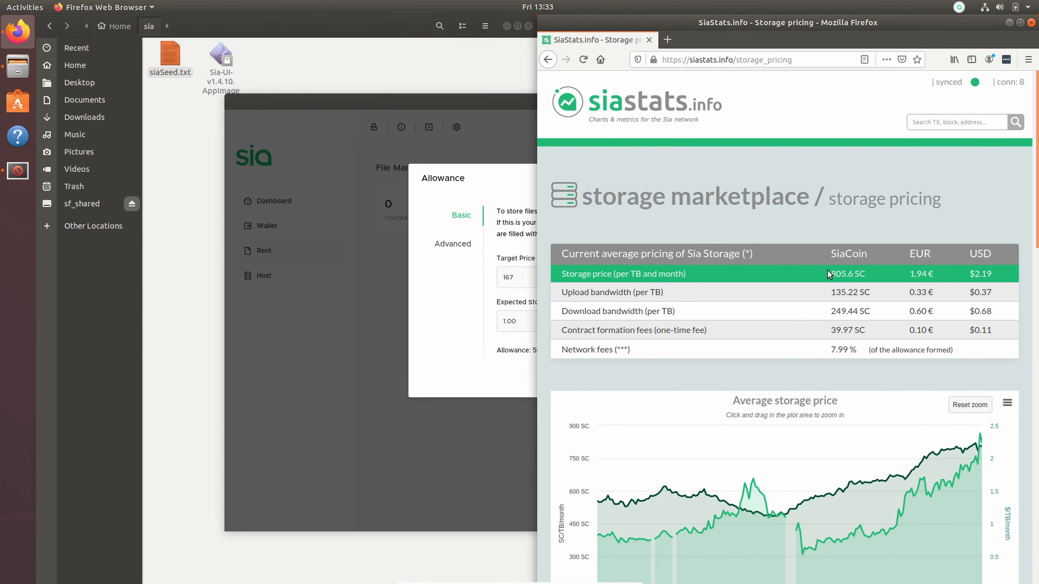
Step: Set the allowance's target price to 2000 SC and expected storage to .05 TB, and confirm it
left_click(523, 211)
double_click(551, 278)
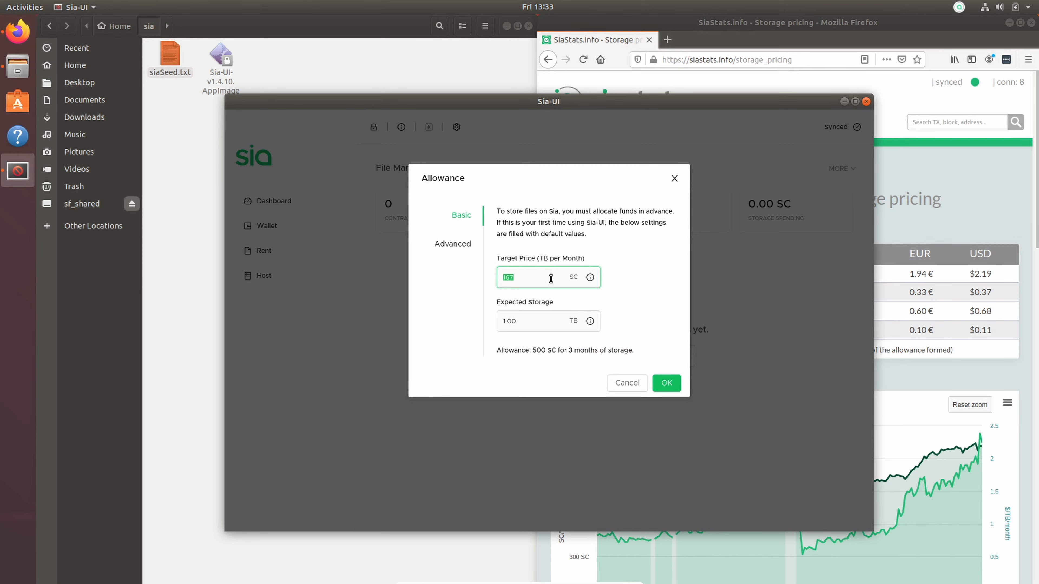
type("2000")
key("Tab")
type(".10")
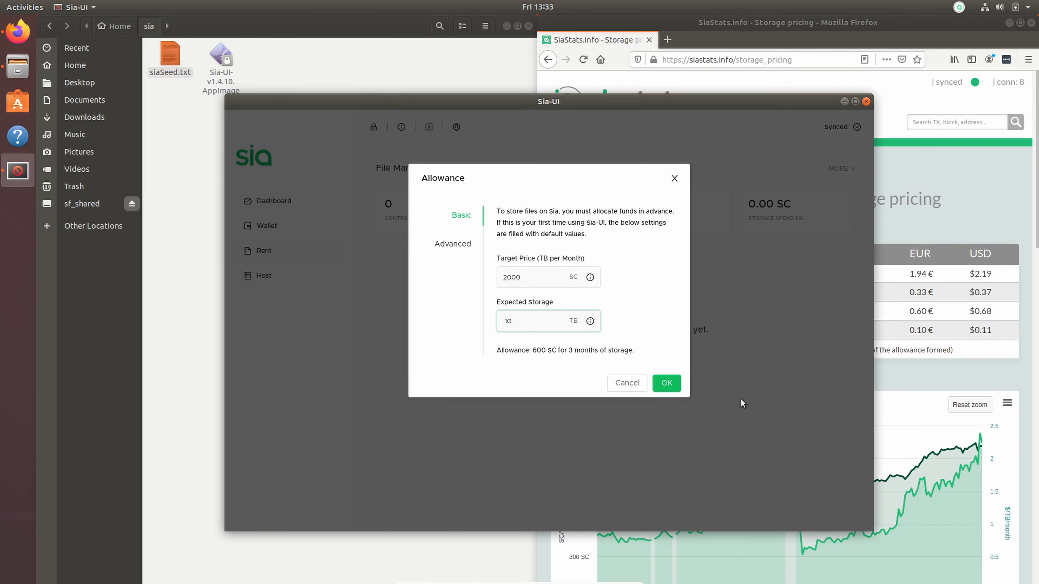
key("BackSpace")
key("BackSpace")
type("05")
left_click(657, 387)
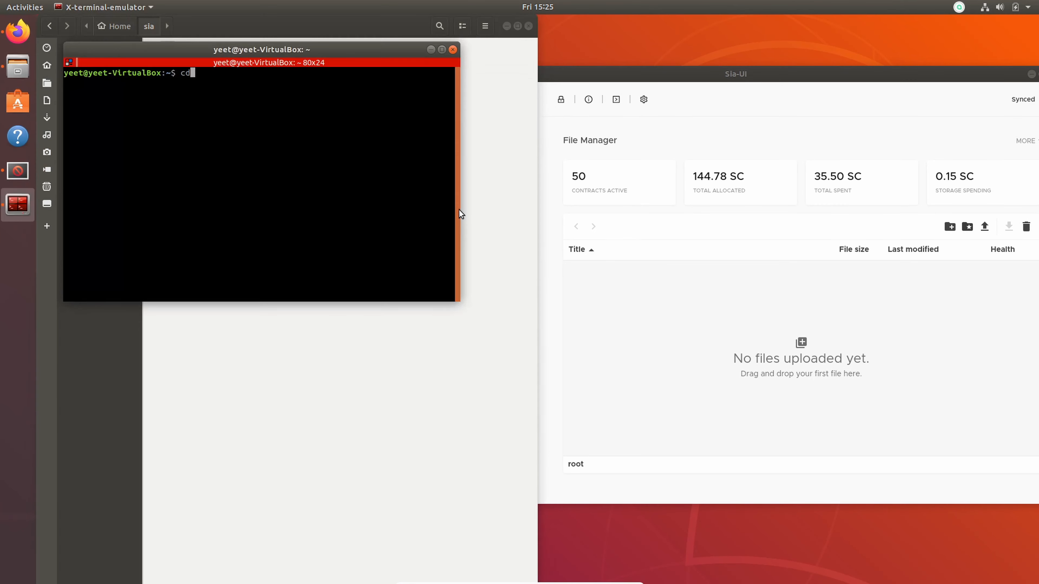
Step: In a terminal, change into the sia folder and open text.txt in vi
type("sia")
key("Return")
type("vi test.txt")
key("Return")
Step: Write "Currently, no matter how little of a filesize, each file will be padded to 40mb of storage unfortunately." and close vi and the terminal
type("iCurrent")
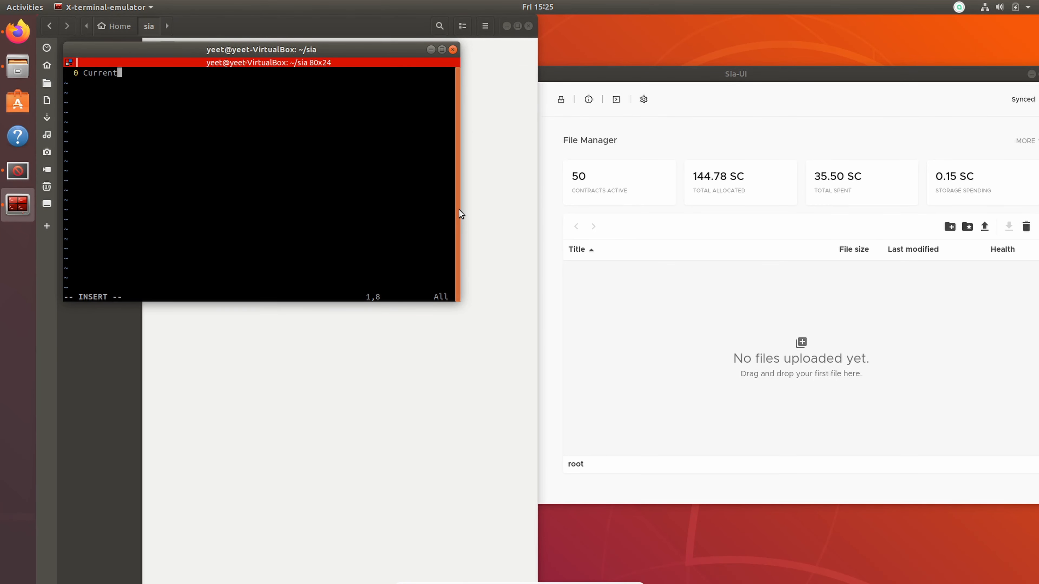
type("ly, no matter how much")
key("BackSpace")
key("BackSpace")
key("BackSpace")
key("BackSpace")
type("little of a filesize, each file will be padded to 40mb of storage ")
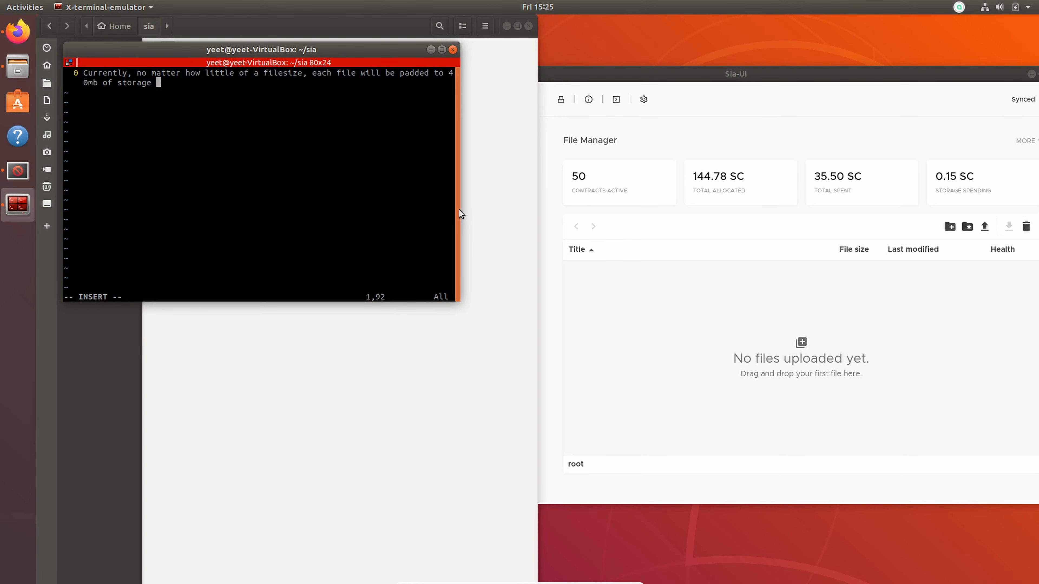
type("unfortunately.")
key("Escape")
type("q:")
left_click(452, 50)
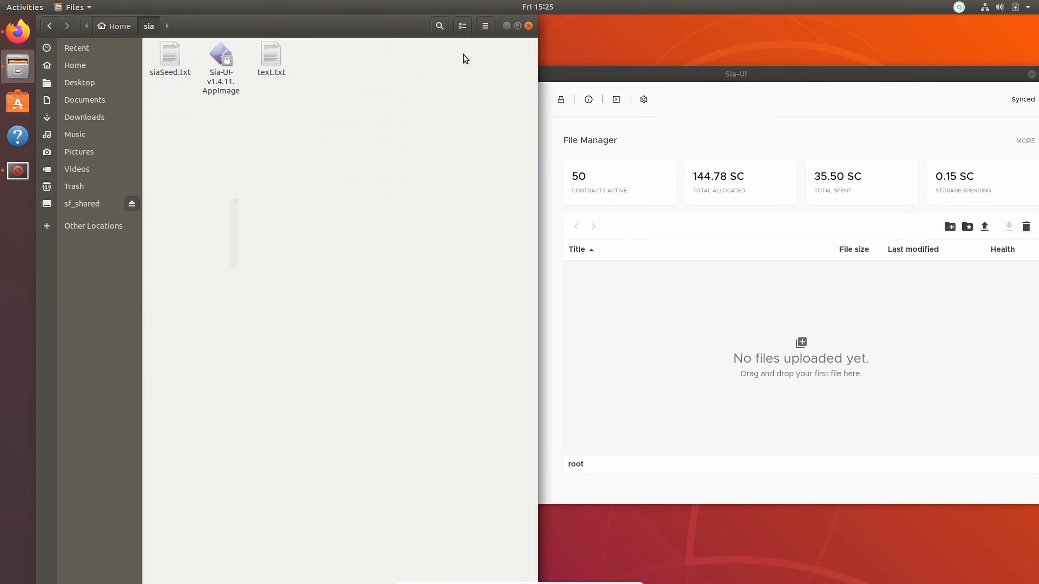
Step: Upload text.txt by dropping it from the sia folder onto the Rent file manager
left_click(725, 397)
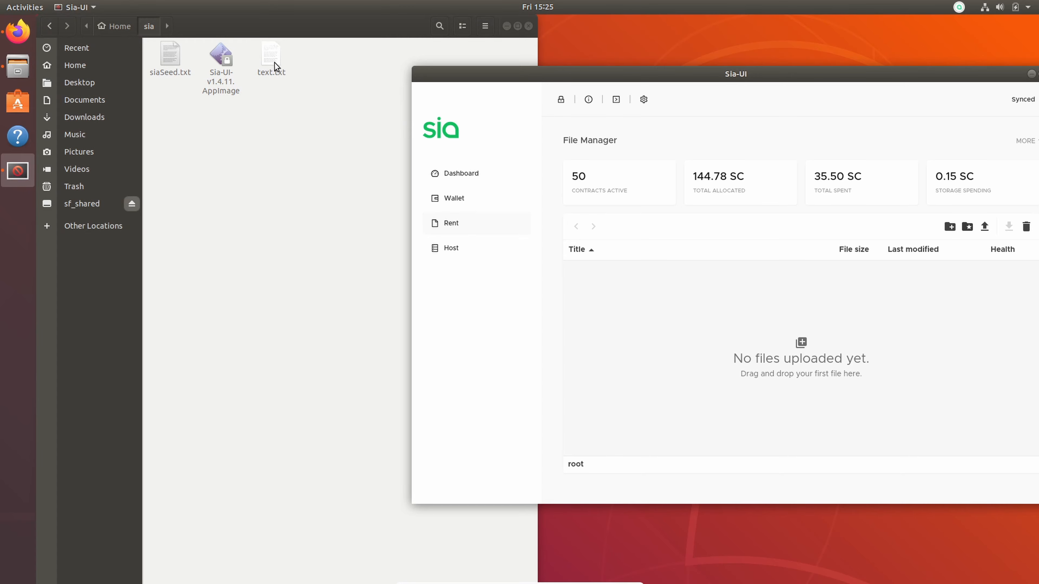
left_click_drag(274, 62, 736, 352)
left_click_drag(789, 70, 571, 72)
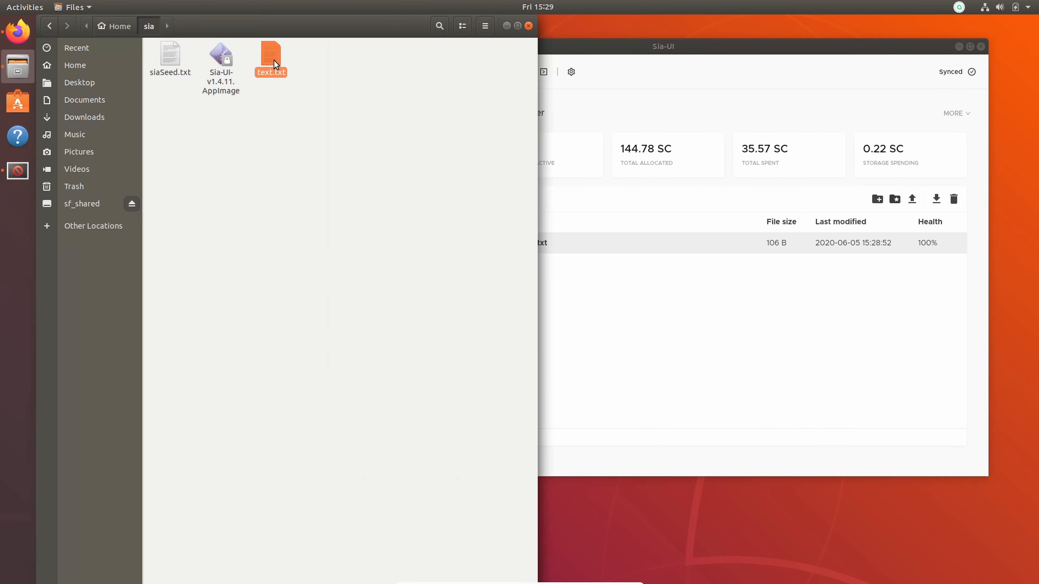
Step: Inspect text.txt's properties and contents, then return to the Rent file manager
right_click(274, 65)
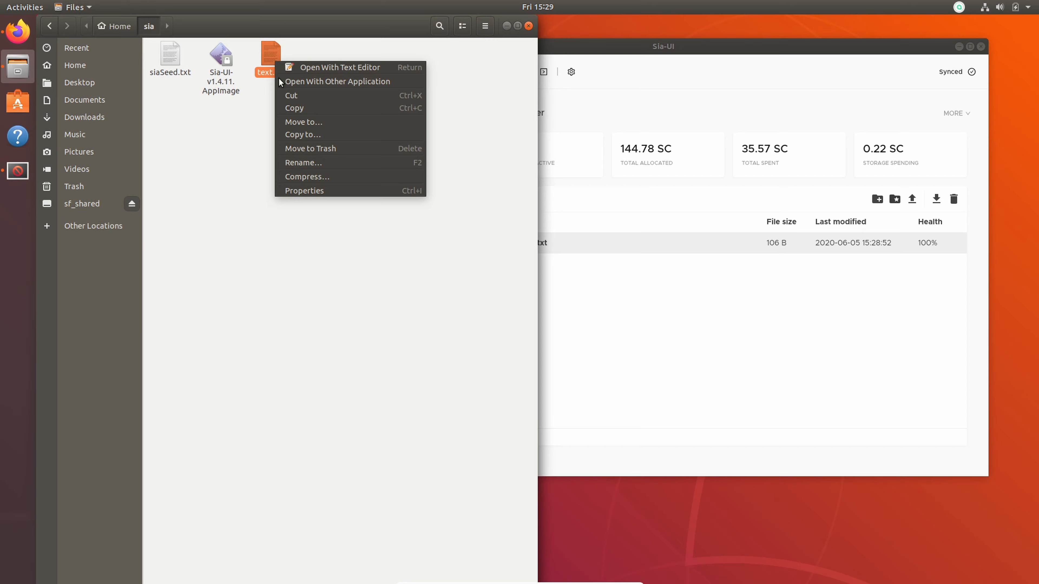
left_click(325, 191)
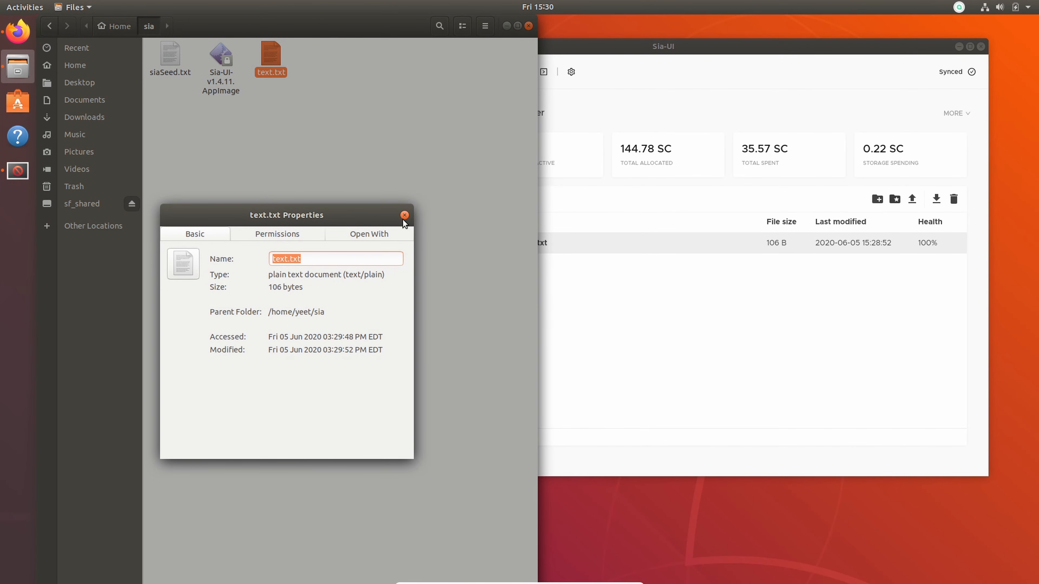
left_click(405, 215)
double_click(270, 60)
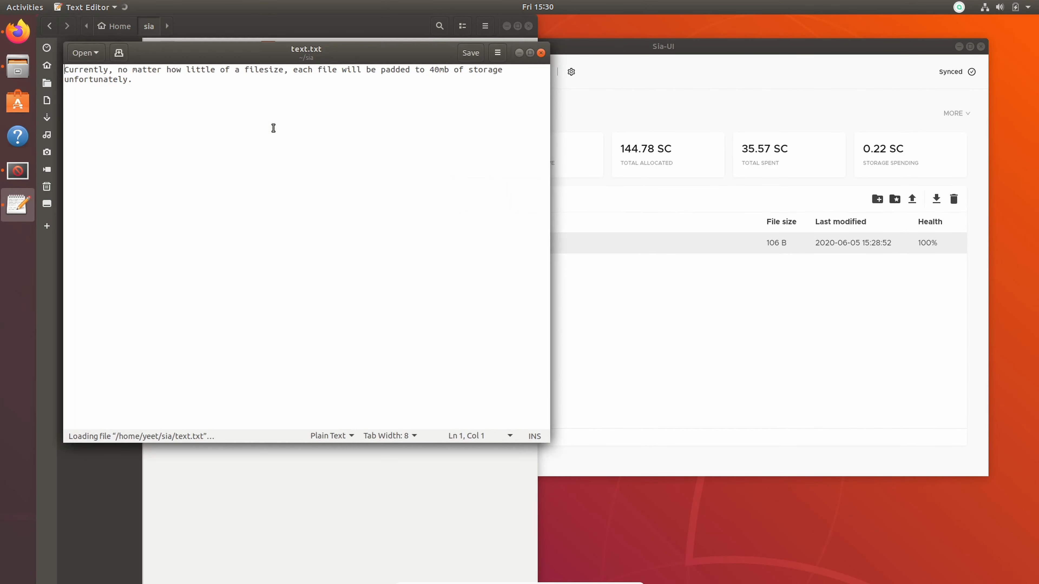
left_click_drag(187, 116, 51, 83)
left_click(239, 144)
left_click(540, 58)
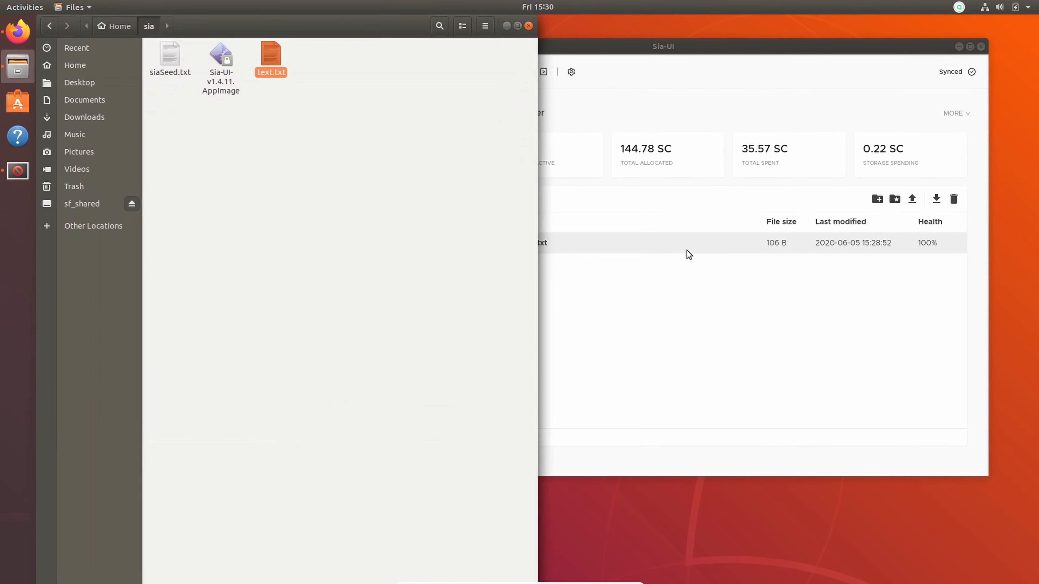
left_click(686, 251)
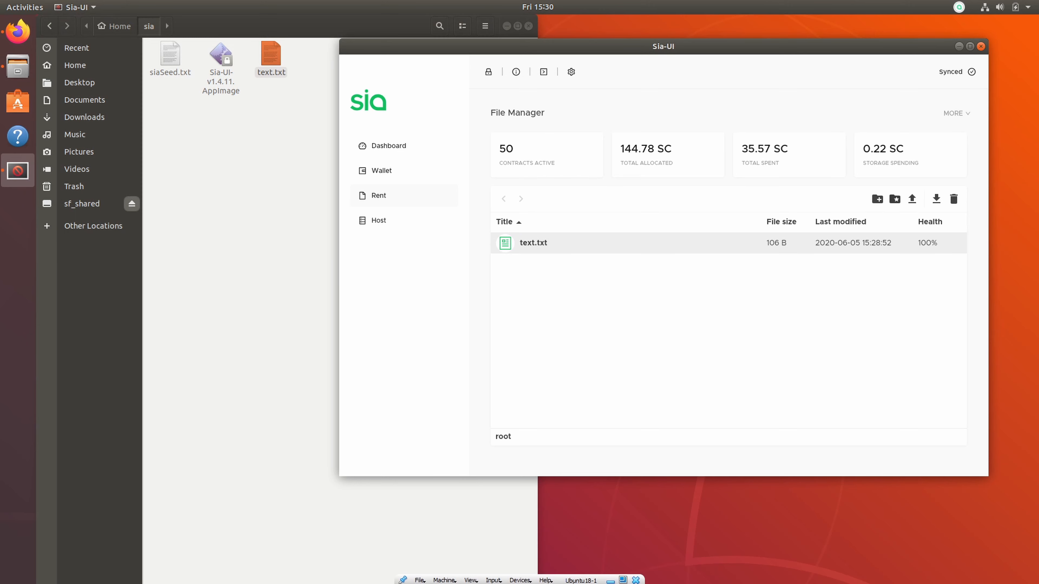